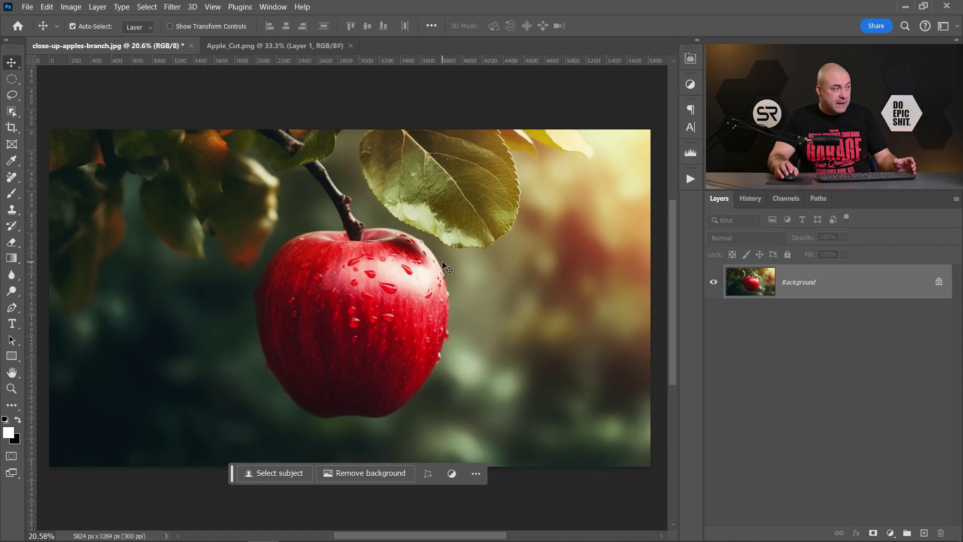
Unlock Background as Layer 0, duplicate it as Layer 0 copy, and select Layer 0.
{"action": "scroll", "coordinate": [443, 268], "scroll_direction": "up", "scroll_amount": 3}
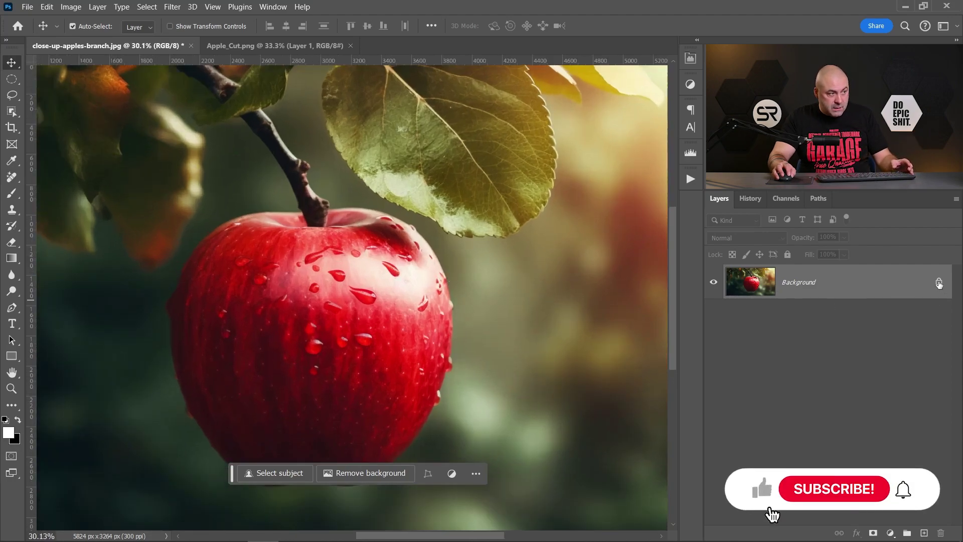
{"action": "left_click", "coordinate": [938, 283]}
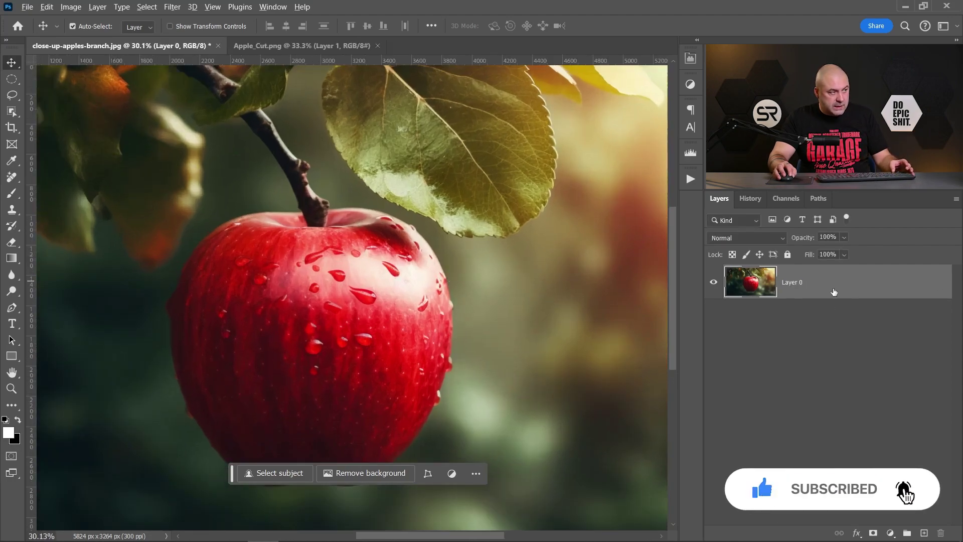
{"action": "left_click_drag", "start_coordinate": [833, 291], "coordinate": [831, 273]}
{"action": "left_click", "coordinate": [804, 319]}
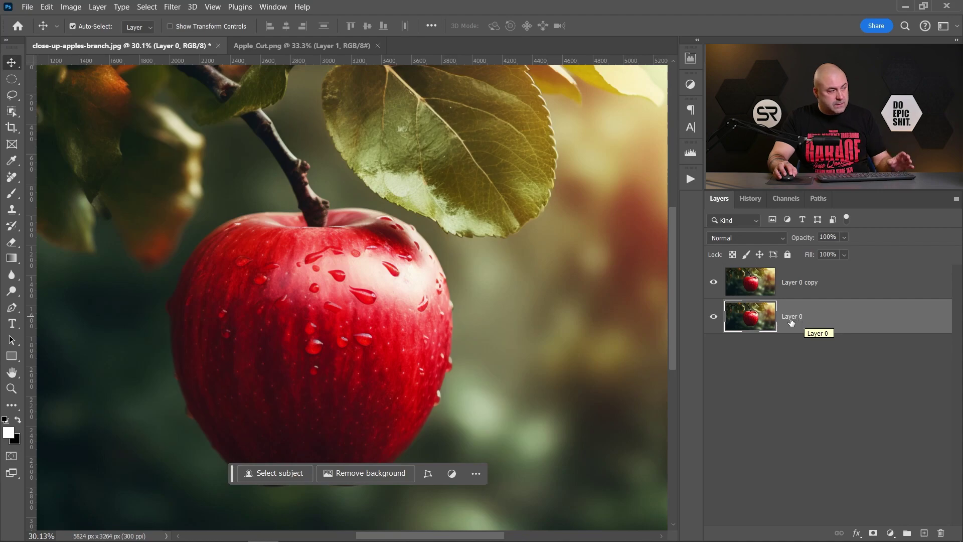
{"action": "scroll", "coordinate": [376, 311], "scroll_direction": "up", "scroll_amount": 2}
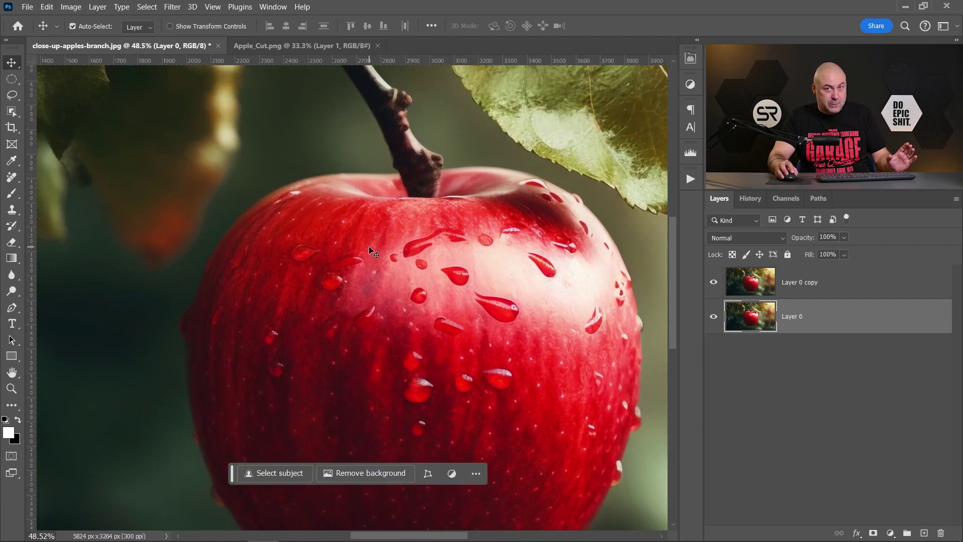
Pick the Pen tool (P) and zoom in on the red apple to trace its outline.
{"action": "key", "text": "p"}
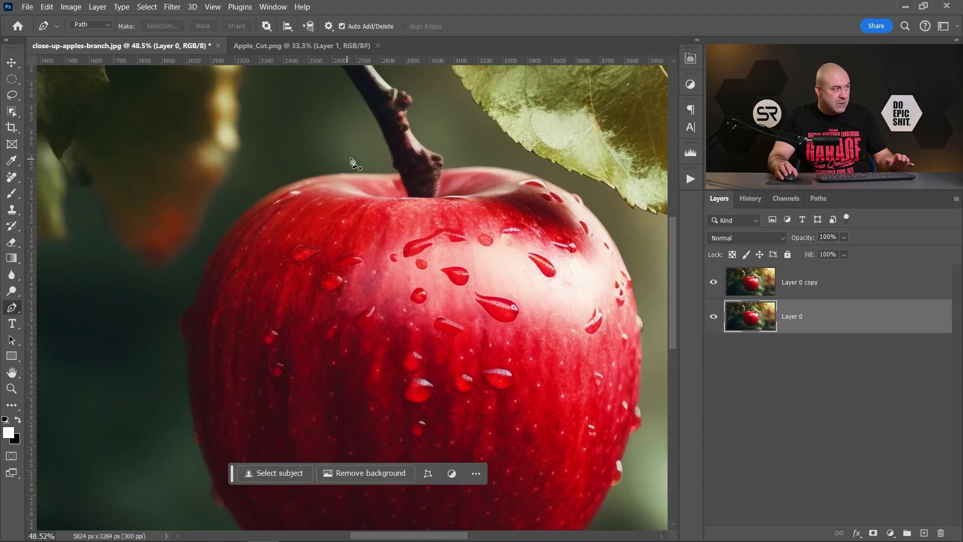
{"action": "scroll", "coordinate": [357, 188], "scroll_direction": "up", "scroll_amount": 2}
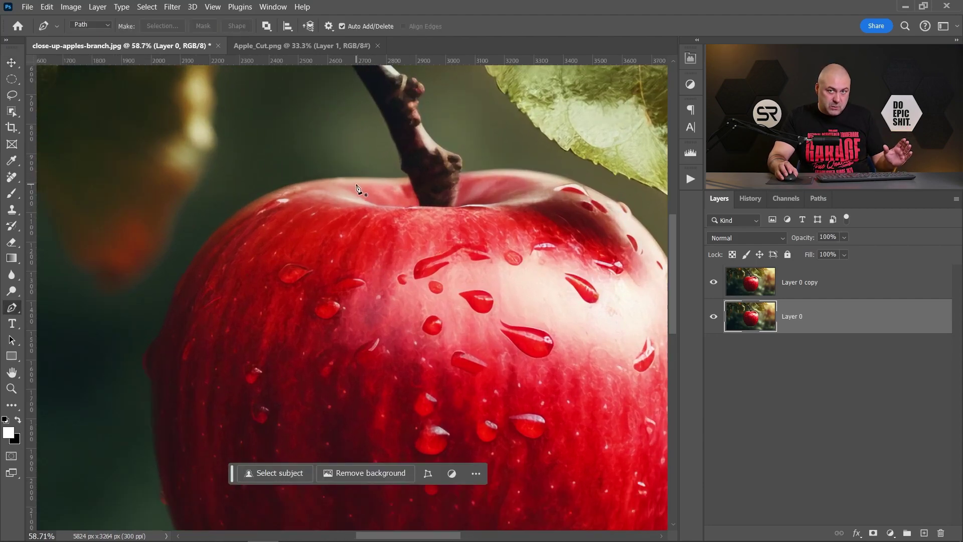
{"action": "scroll", "coordinate": [347, 185], "scroll_direction": "up", "scroll_amount": 5}
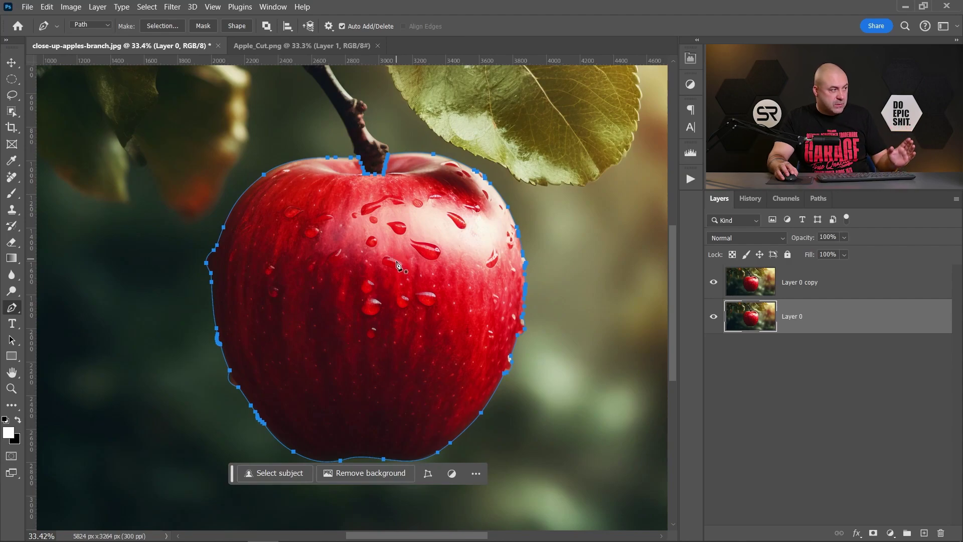
Convert the traced apple path into a selection.
{"action": "right_click", "coordinate": [387, 247]}
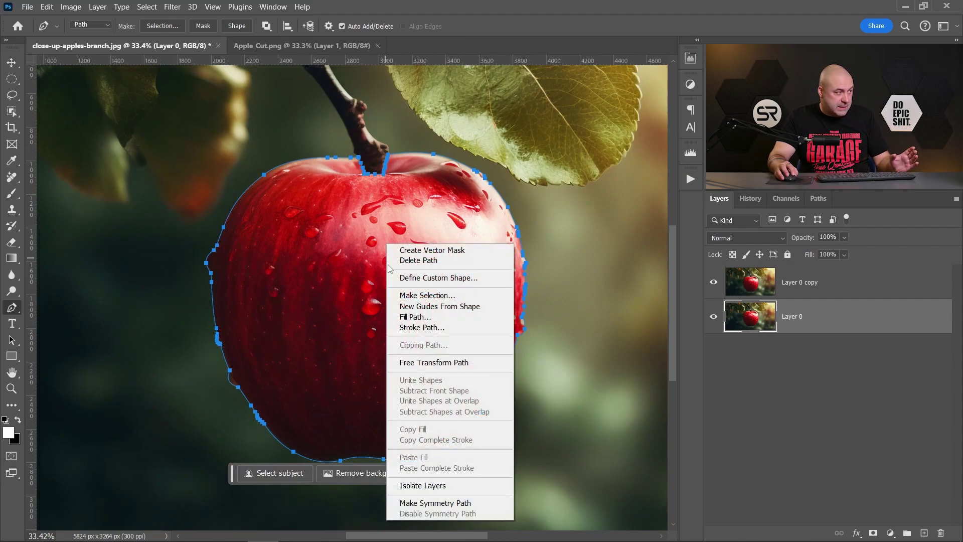
{"action": "left_click", "coordinate": [429, 294]}
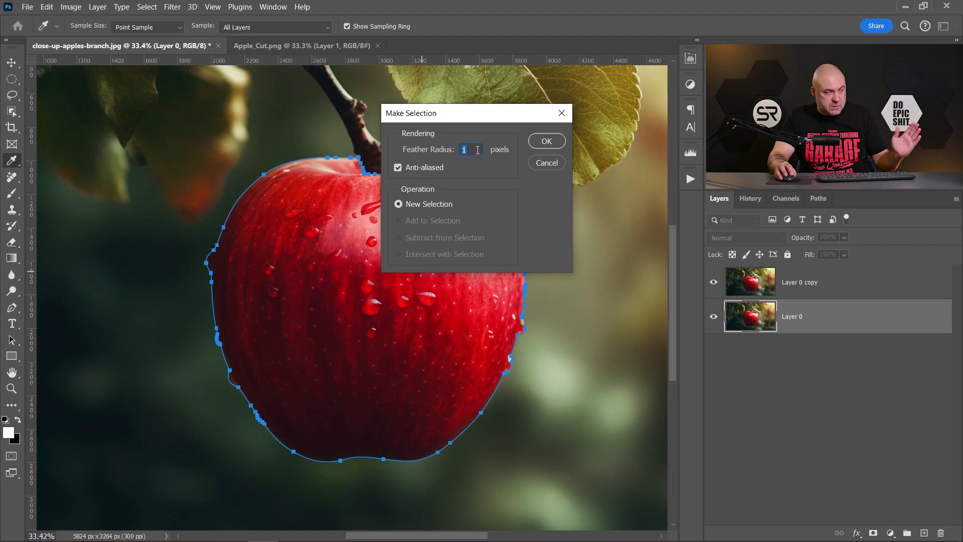
{"action": "left_click", "coordinate": [546, 141]}
Copy the selected apple onto Layer 1 and move it to the top of the stack.
{"action": "scroll", "coordinate": [466, 251], "scroll_direction": "down", "scroll_amount": 3}
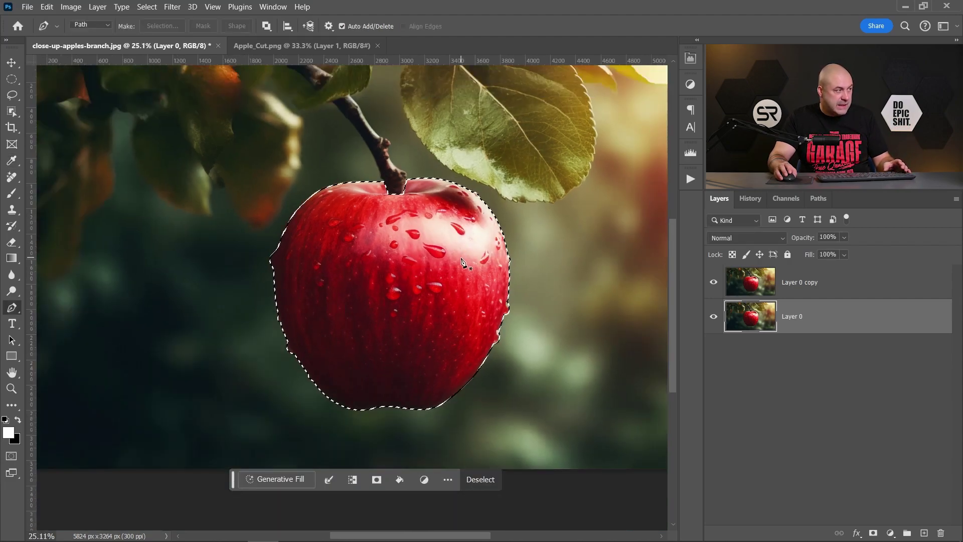
{"action": "left_click", "coordinate": [12, 78]}
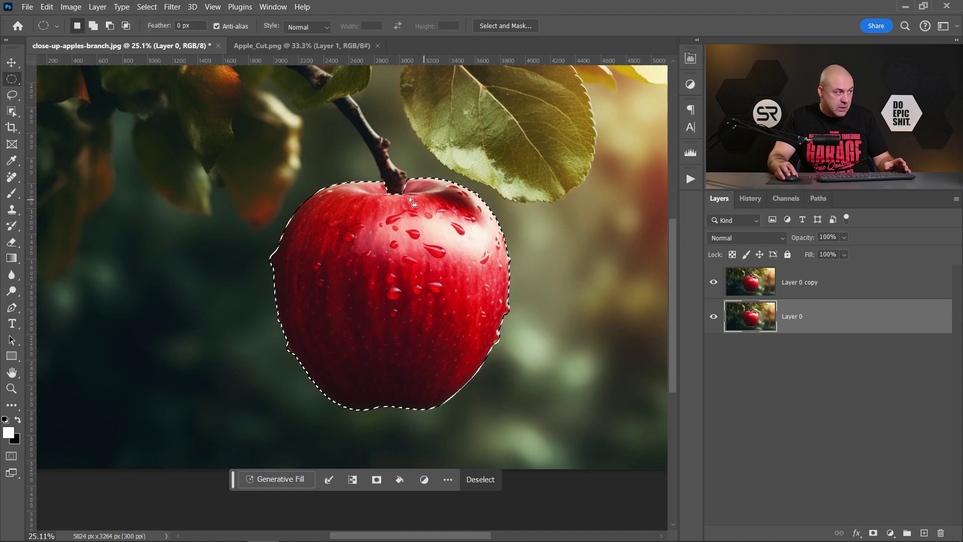
{"action": "right_click", "coordinate": [403, 289]}
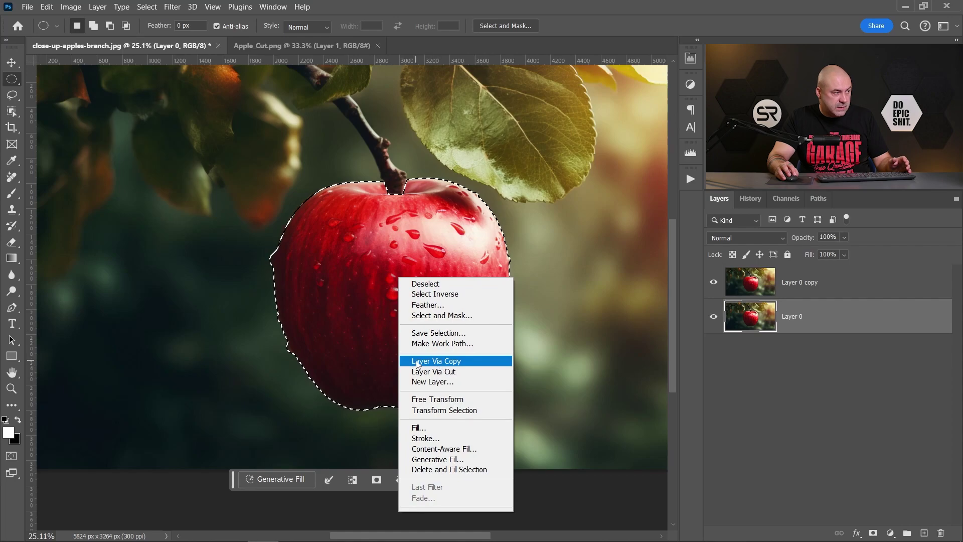
{"action": "left_click", "coordinate": [449, 361]}
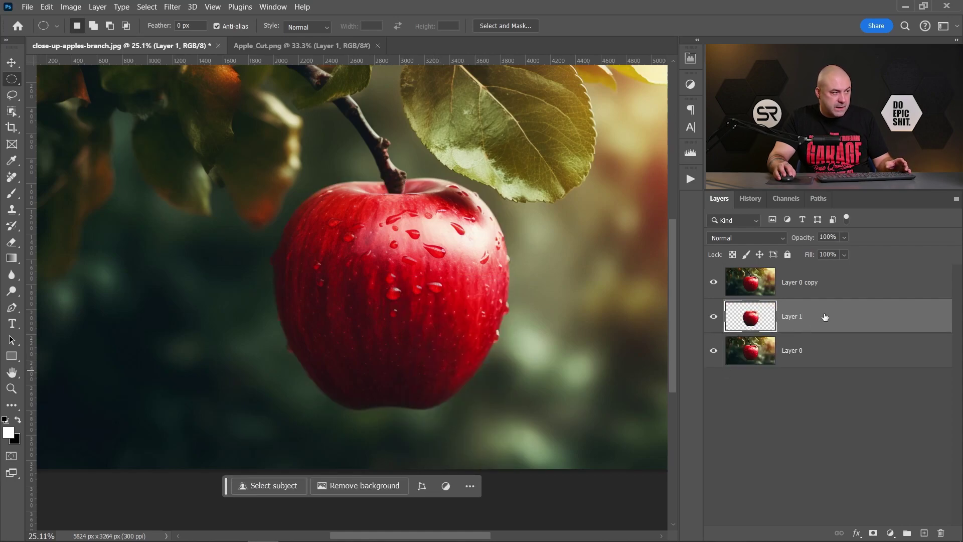
{"action": "left_click_drag", "start_coordinate": [823, 315], "coordinate": [822, 277]}
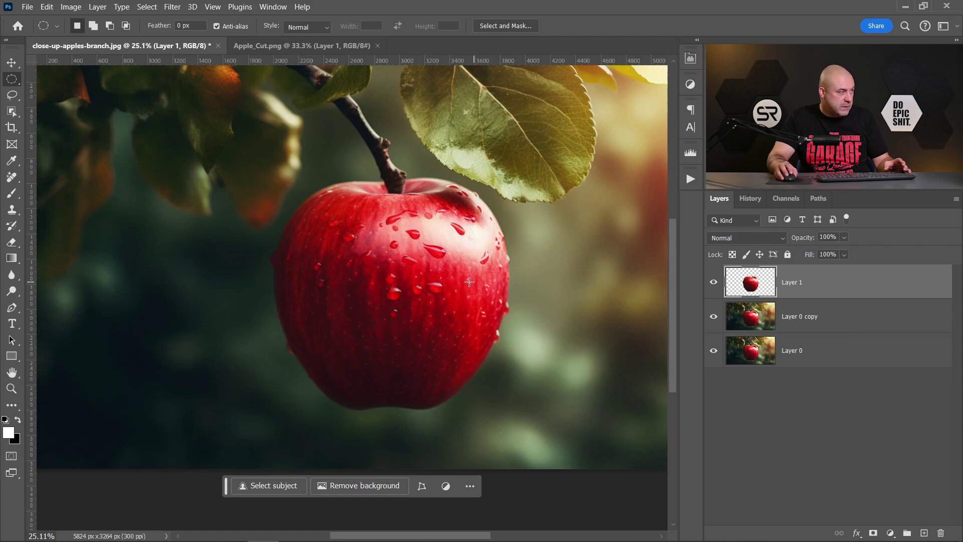
{"action": "scroll", "coordinate": [469, 281], "scroll_direction": "down", "scroll_amount": 3}
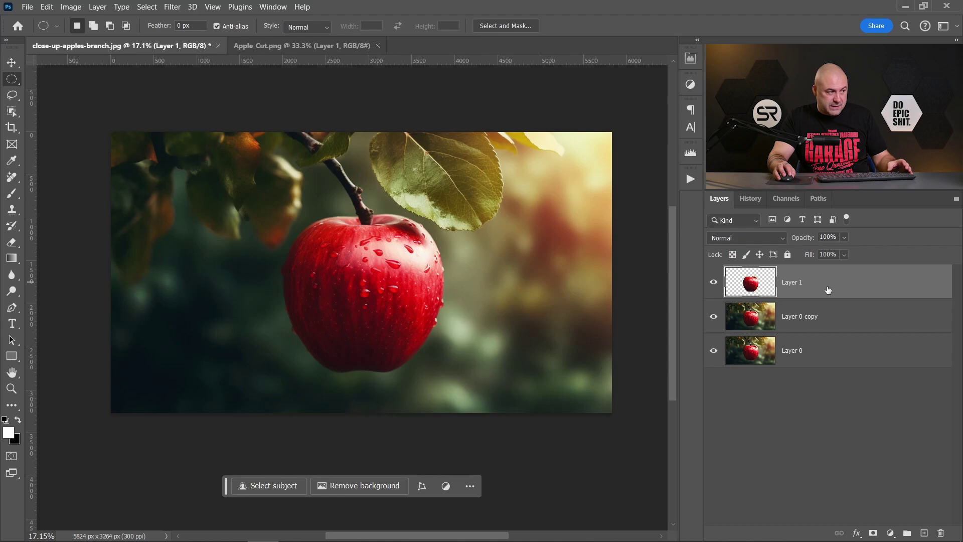
Duplicate Layer 1 as Layer 1 copy, convert both to smart objects, and hide them.
{"action": "left_click_drag", "start_coordinate": [827, 290], "coordinate": [825, 264]}
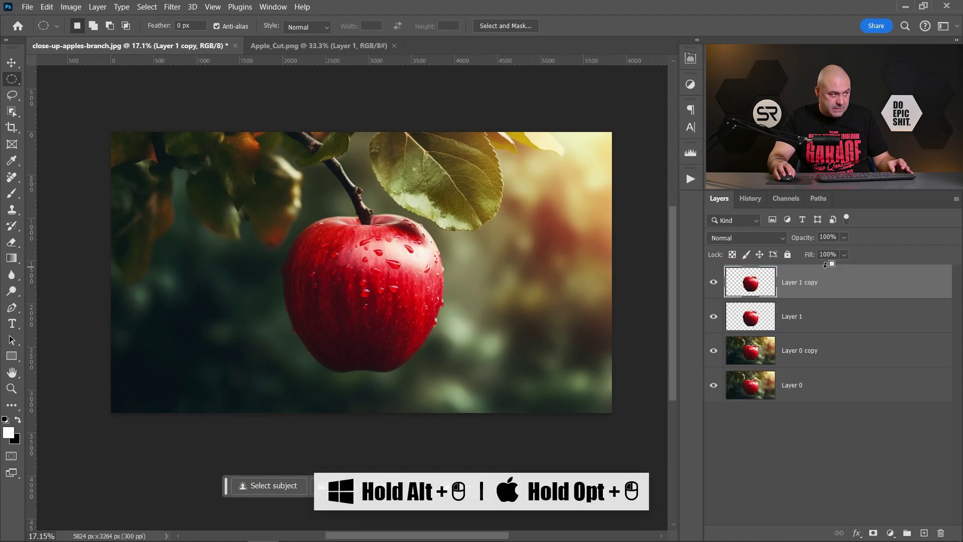
{"action": "right_click", "coordinate": [845, 284]}
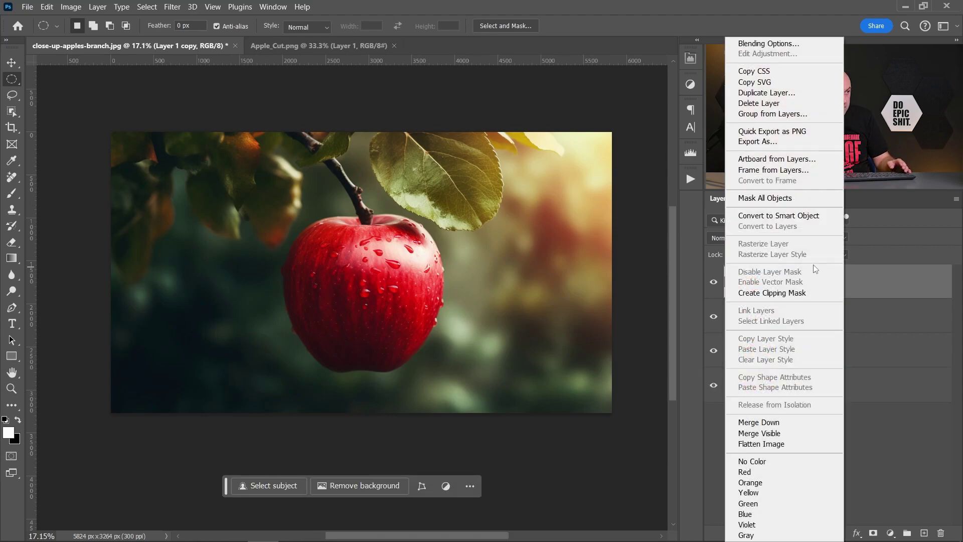
{"action": "left_click", "coordinate": [782, 214]}
{"action": "left_click", "coordinate": [832, 316]}
{"action": "right_click", "coordinate": [813, 312]}
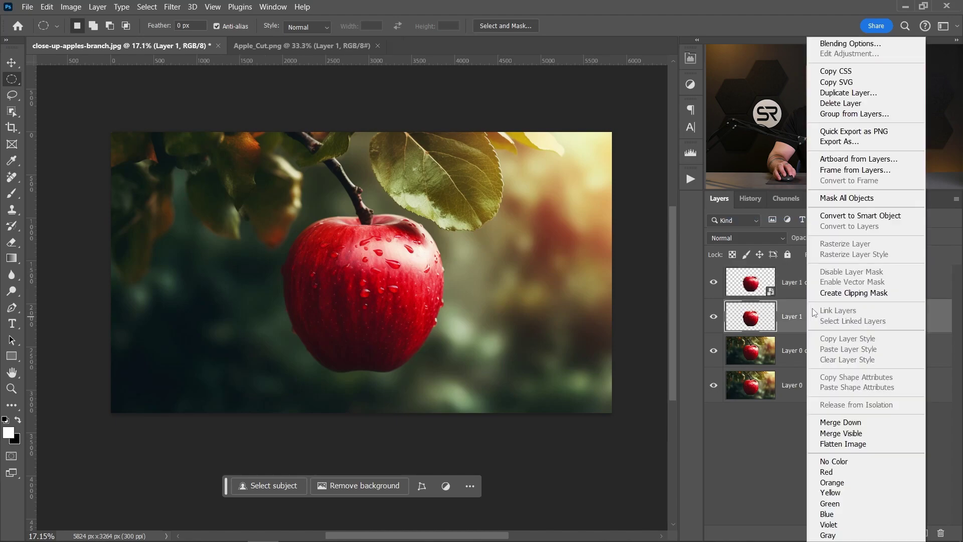
{"action": "left_click", "coordinate": [852, 216]}
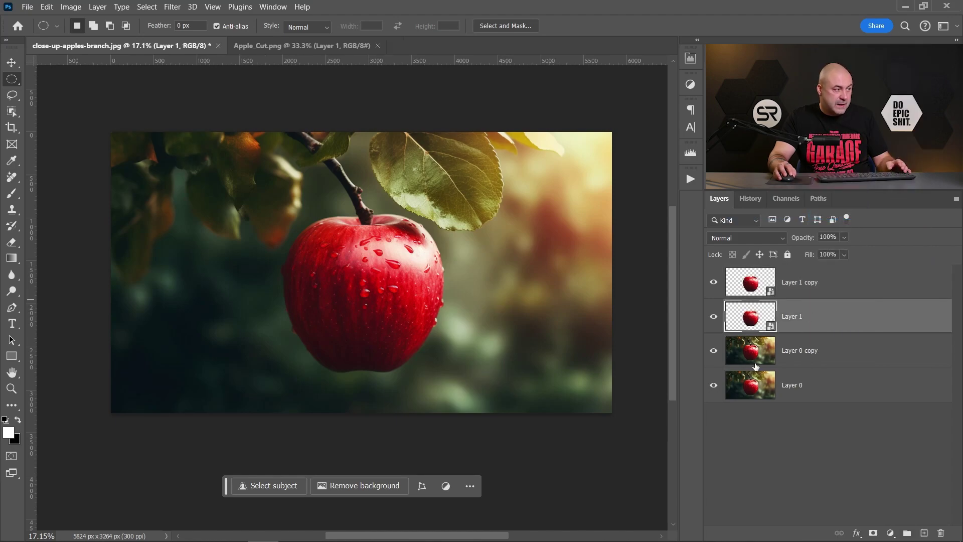
{"action": "left_click", "coordinate": [756, 348]}
{"action": "left_click", "coordinate": [713, 315]}
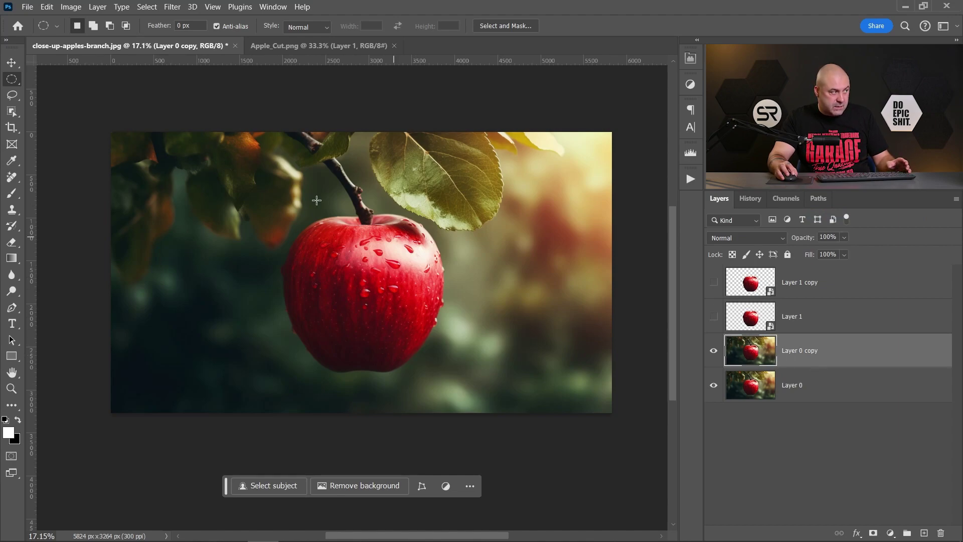
Load Layer 1's pixels as a selection and delete the apple area from Layer 0 copy.
{"action": "left_click", "coordinate": [754, 325]}
{"action": "right_click", "coordinate": [754, 323]}
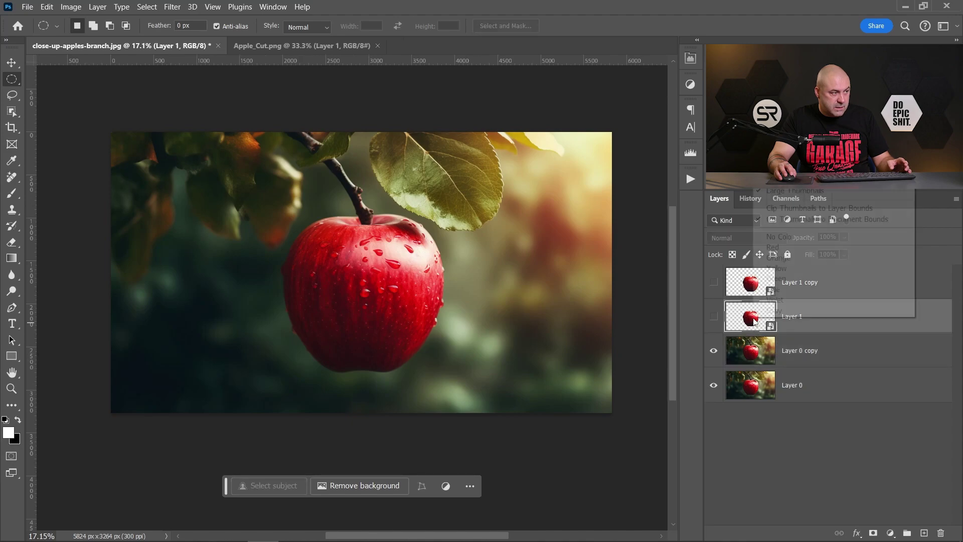
{"action": "left_click", "coordinate": [794, 104]}
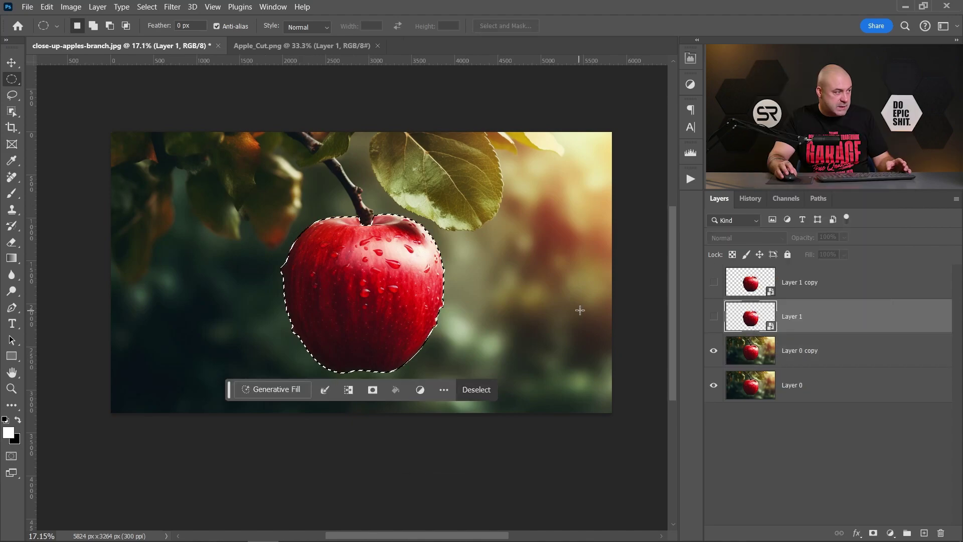
{"action": "left_click", "coordinate": [792, 351]}
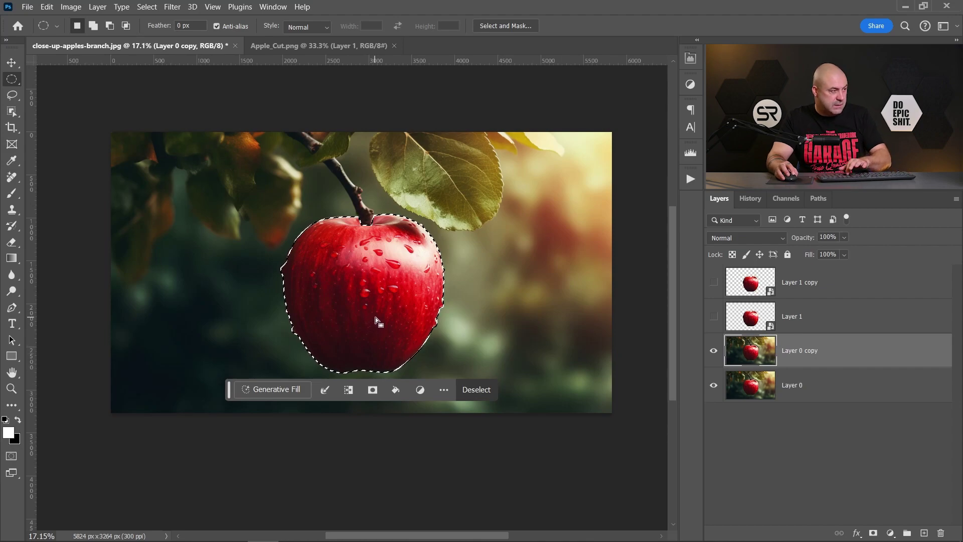
{"action": "key", "text": "Delete"}
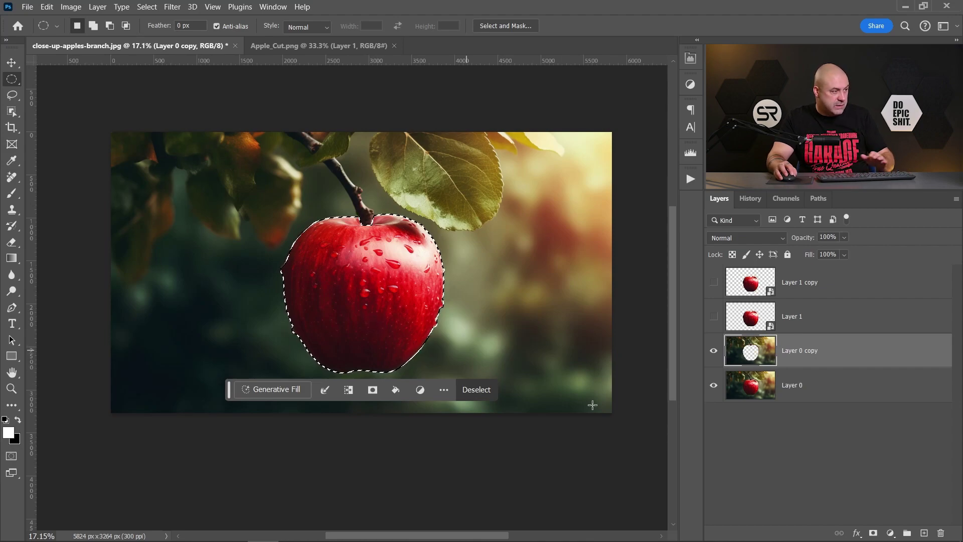
Hide Layer 0 and center the view on the apple-shaped hole.
{"action": "left_click", "coordinate": [713, 387]}
{"action": "scroll", "coordinate": [388, 321], "scroll_direction": "up", "scroll_amount": 4}
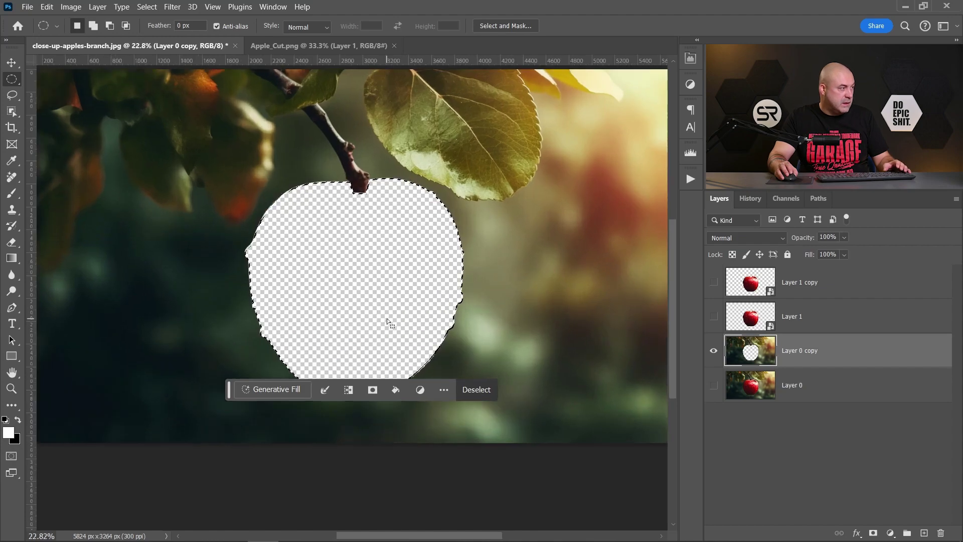
{"action": "left_click_drag", "start_coordinate": [375, 282], "coordinate": [395, 242]}
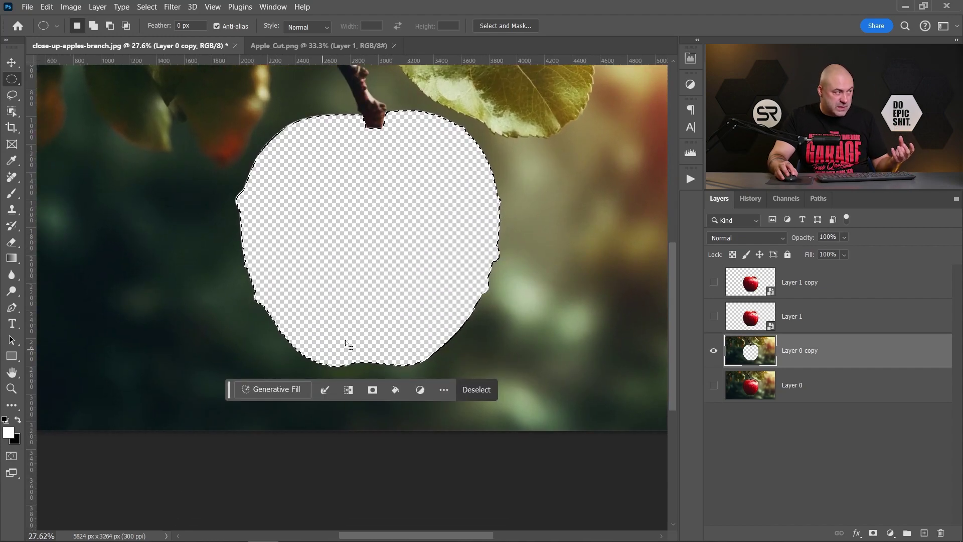
{"action": "scroll", "coordinate": [369, 330], "scroll_direction": "down", "scroll_amount": 2}
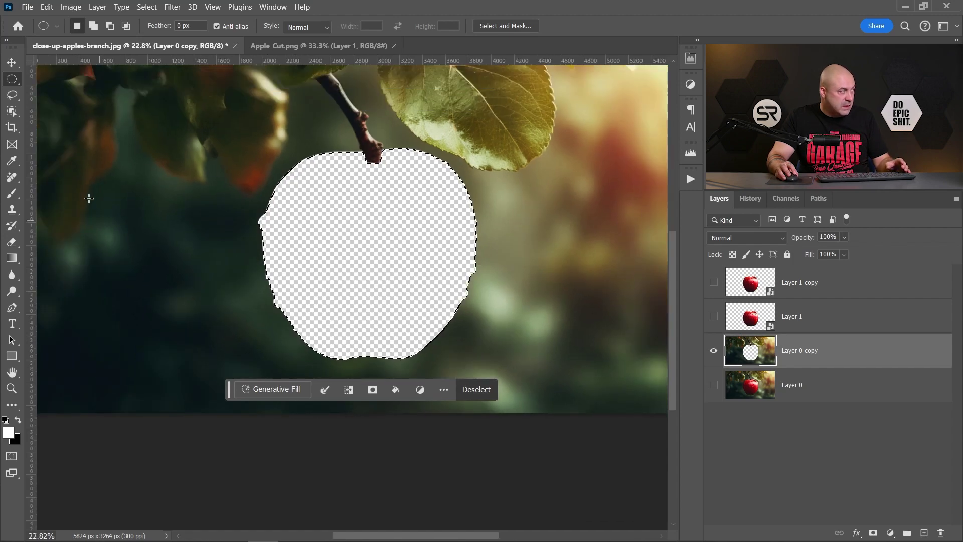
Add a loose Lasso outline around the apple hole and stem to the selection.
{"action": "key", "text": "l"}
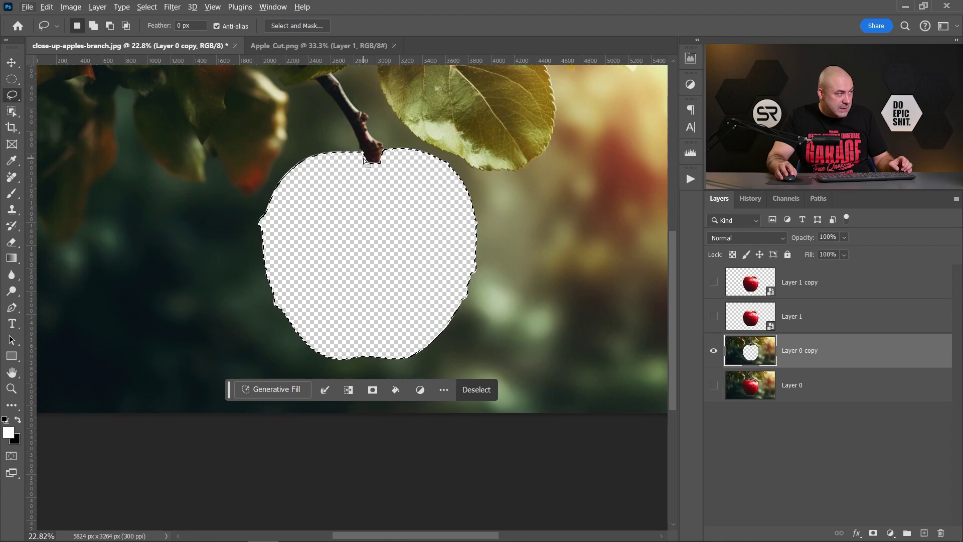
{"action": "left_click_drag", "start_coordinate": [363, 161], "coordinate": [366, 160]}
{"action": "key", "text": "shift"}
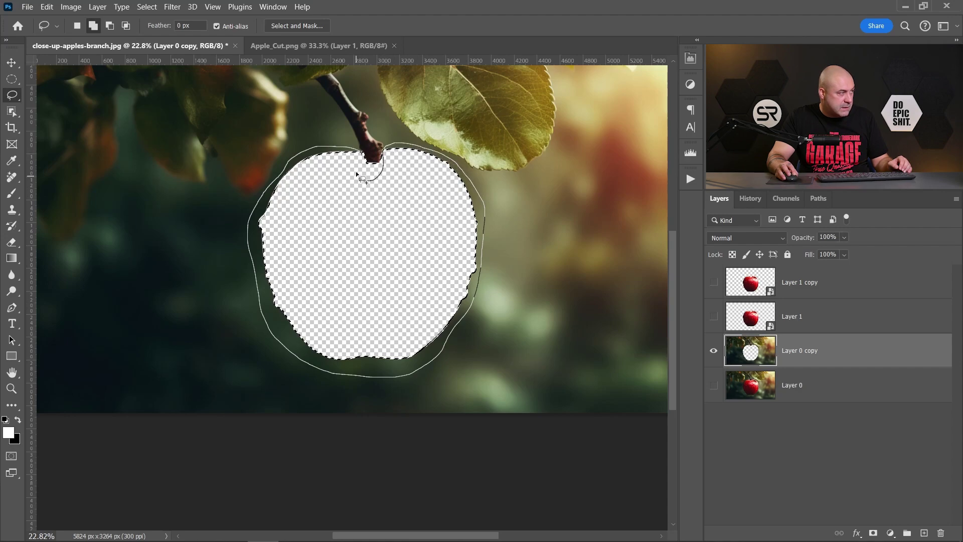
{"action": "left_click_drag", "start_coordinate": [362, 179], "coordinate": [359, 254]}
{"action": "scroll", "coordinate": [361, 258], "scroll_direction": "down", "scroll_amount": 1}
{"action": "right_click", "coordinate": [372, 236]}
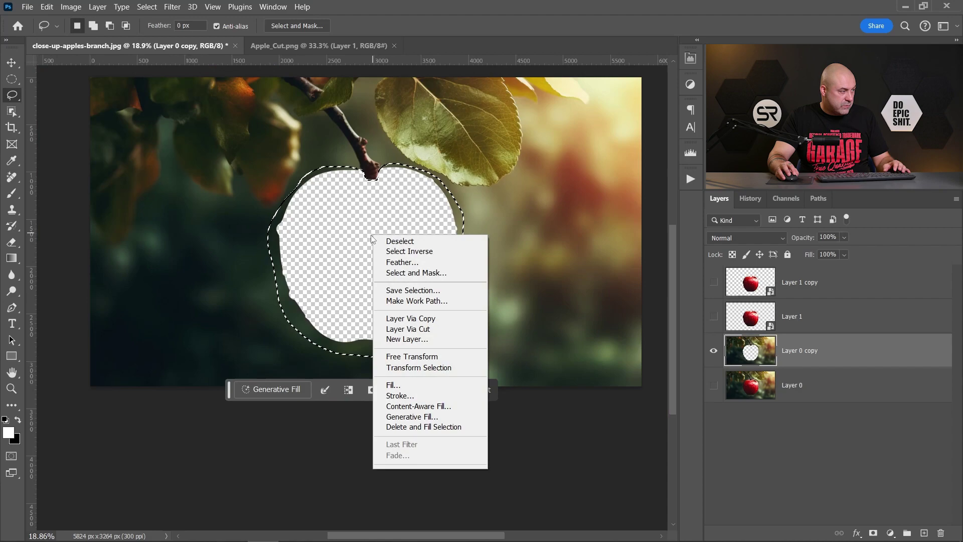
Apply Content-Aware Fill to the gap, excluding the leaf and branch from sampling.
{"action": "left_click", "coordinate": [442, 406]}
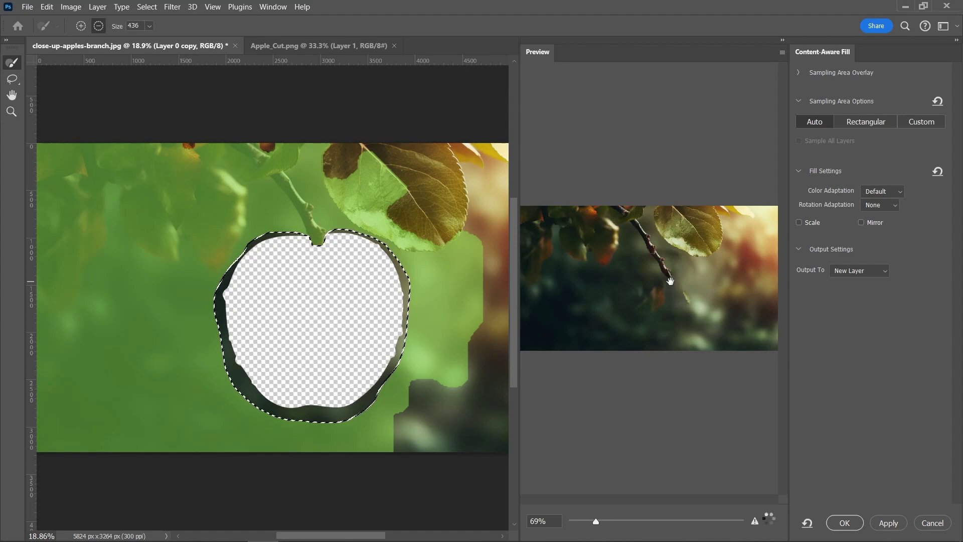
{"action": "scroll", "coordinate": [670, 281], "scroll_direction": "up", "scroll_amount": 1}
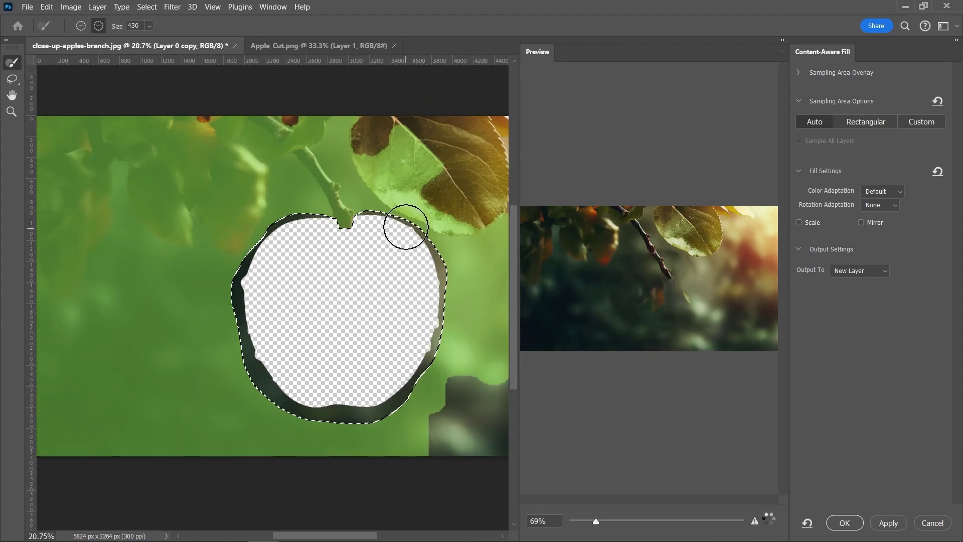
{"action": "mouse_move", "coordinate": [406, 227]}
{"action": "left_mouse_down"}
{"action": "mouse_move", "coordinate": [404, 137]}
{"action": "mouse_move", "coordinate": [427, 168]}
{"action": "mouse_move", "coordinate": [371, 141]}
{"action": "mouse_move", "coordinate": [387, 168]}
{"action": "mouse_move", "coordinate": [435, 205]}
{"action": "mouse_move", "coordinate": [458, 204]}
{"action": "mouse_move", "coordinate": [387, 177]}
{"action": "left_mouse_up"}
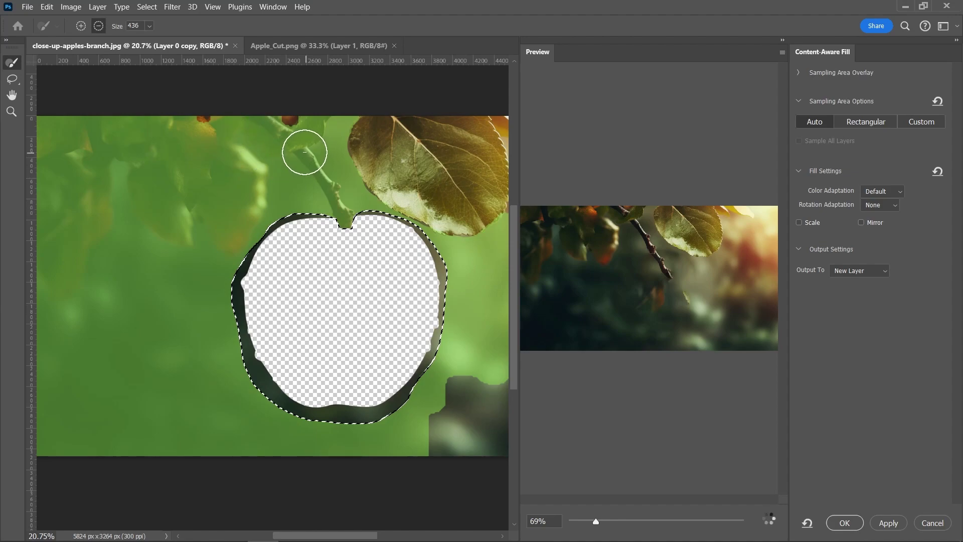
{"action": "left_click_drag", "start_coordinate": [304, 151], "coordinate": [344, 216]}
{"action": "key", "text": "bracketleft"}
{"action": "key", "text": "bracketleft"}
{"action": "key", "text": "bracketleft"}
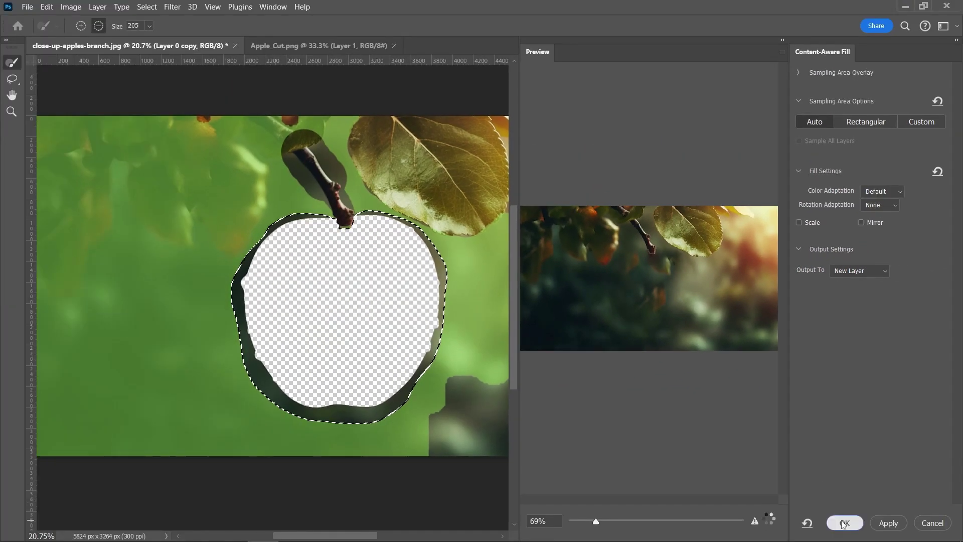
{"action": "left_click", "coordinate": [844, 523]}
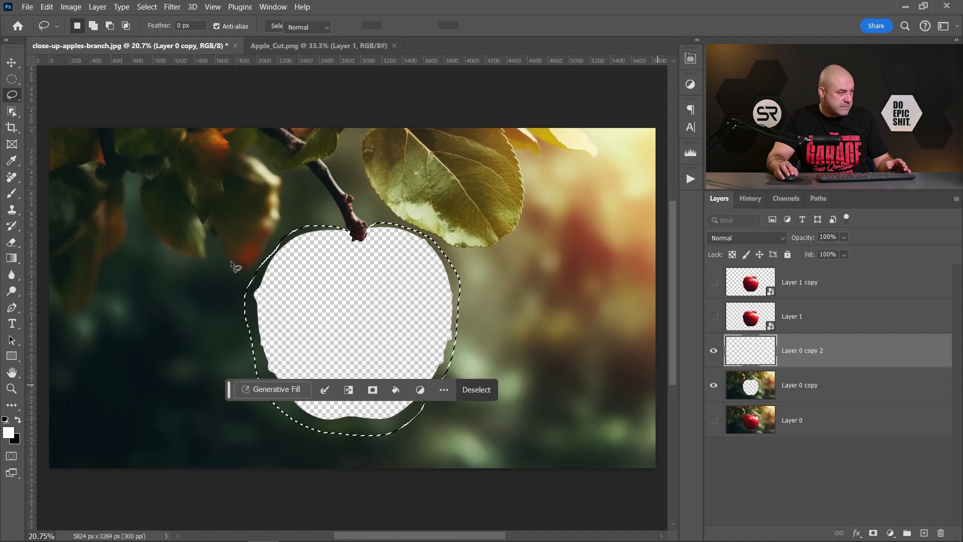
Merge Layer 0 copy with the fill layer into Layer 0 copy 2 and deselect.
{"action": "left_click", "coordinate": [816, 386], "text": "shift"}
{"action": "right_click", "coordinate": [838, 355]}
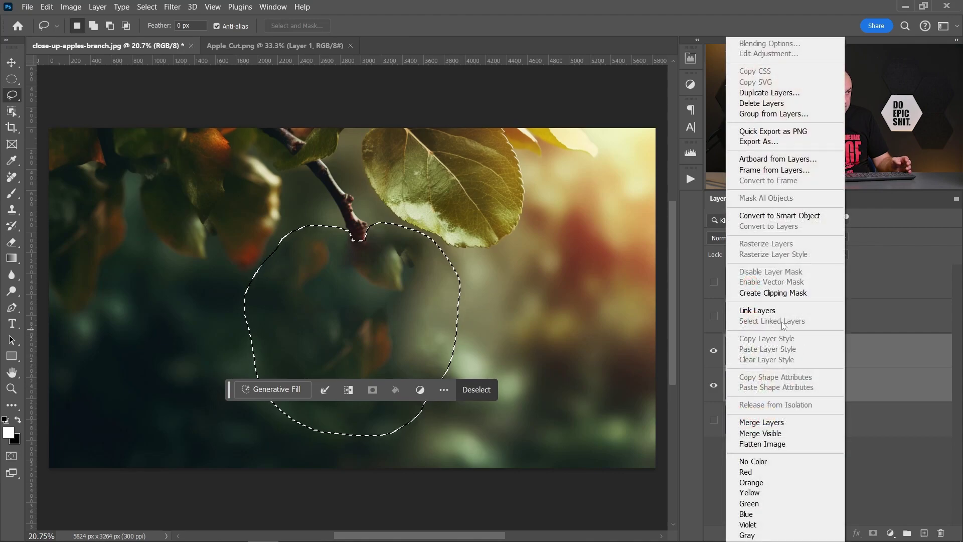
{"action": "left_click", "coordinate": [761, 422]}
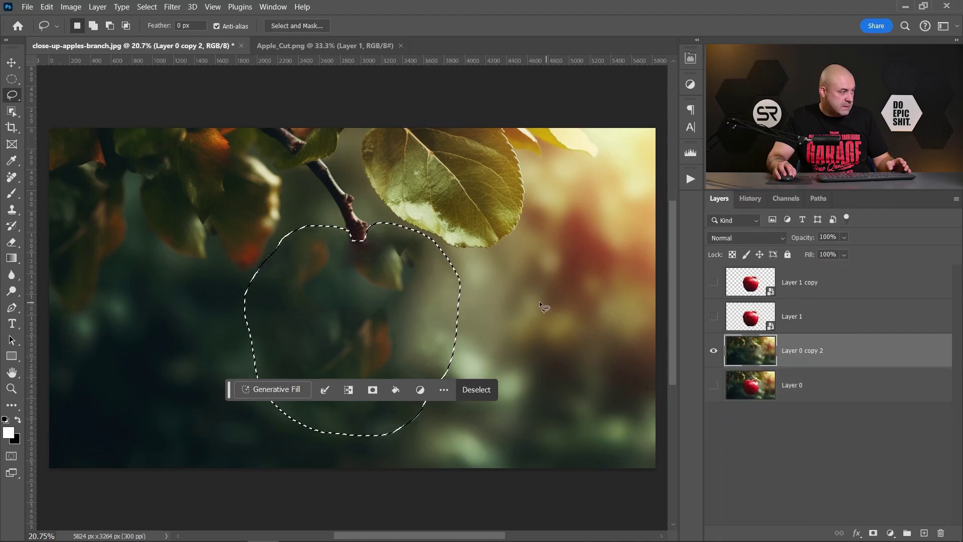
{"action": "left_click", "coordinate": [389, 277]}
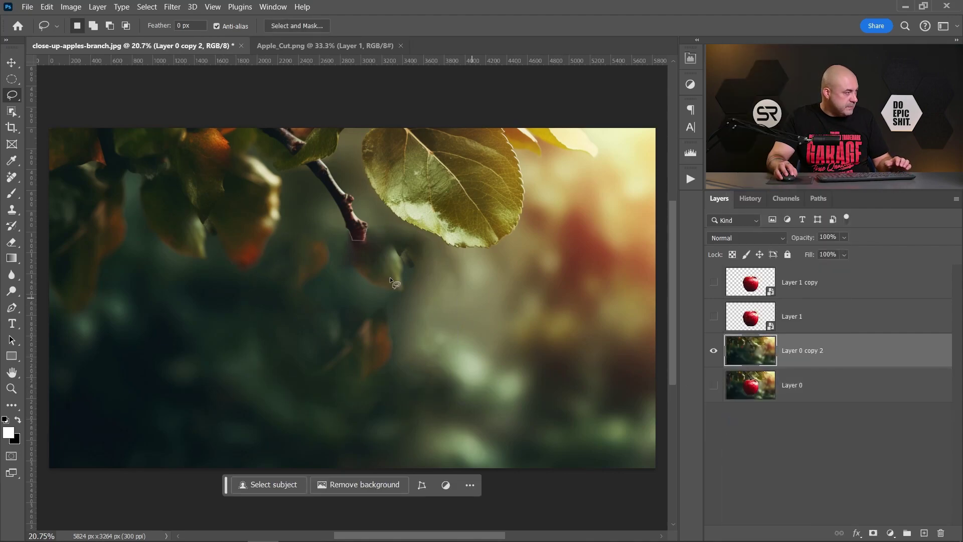
{"action": "left_click", "coordinate": [18, 212]}
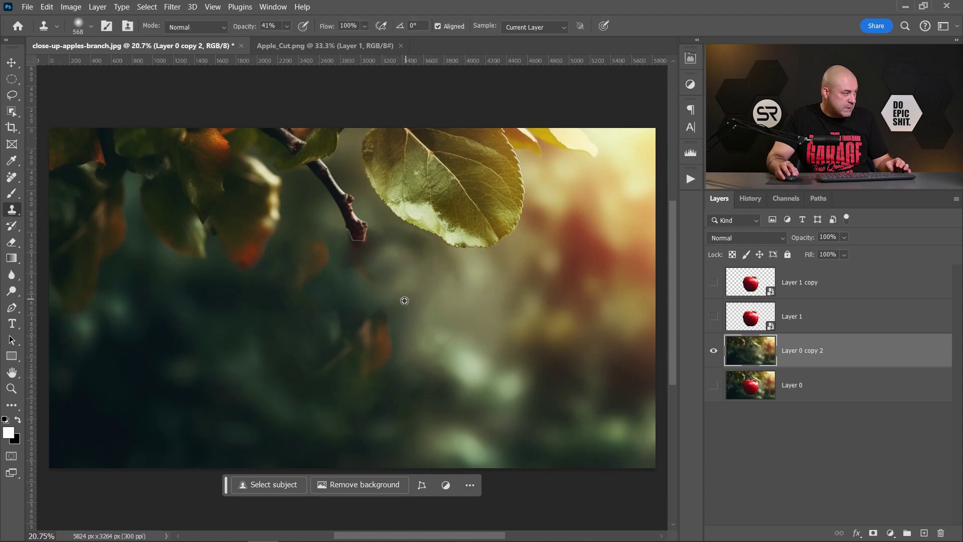
Clone clean background over the orange leaf patches, resizing the brush to 529 px.
{"action": "left_click", "coordinate": [405, 300], "text": "alt"}
{"action": "mouse_move", "coordinate": [392, 344]}
{"action": "left_mouse_down"}
{"action": "mouse_move", "coordinate": [368, 321]}
{"action": "mouse_move", "coordinate": [361, 353]}
{"action": "mouse_move", "coordinate": [382, 365]}
{"action": "mouse_move", "coordinate": [356, 334]}
{"action": "left_mouse_up"}
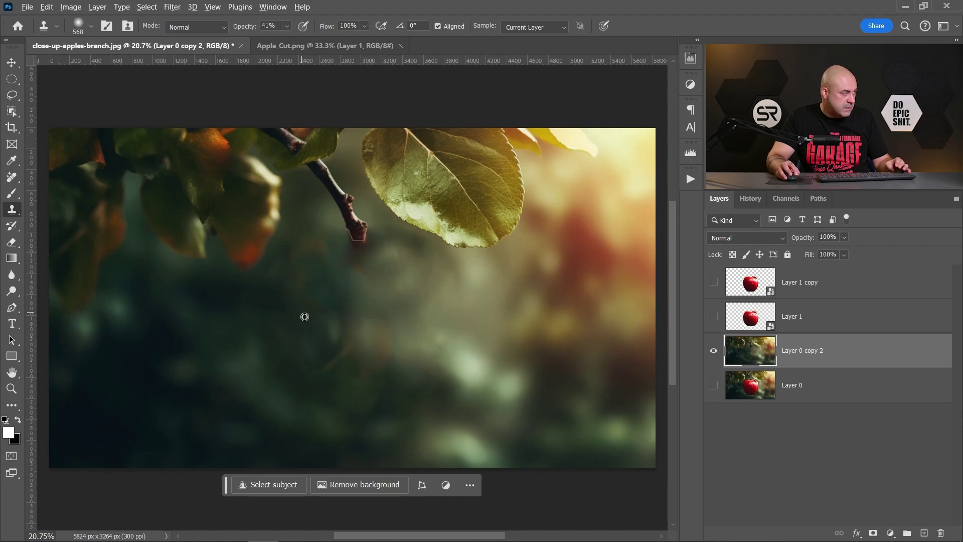
{"action": "right_click", "coordinate": [301, 317], "text": "alt"}
{"action": "right_click", "coordinate": [415, 306], "text": "alt"}
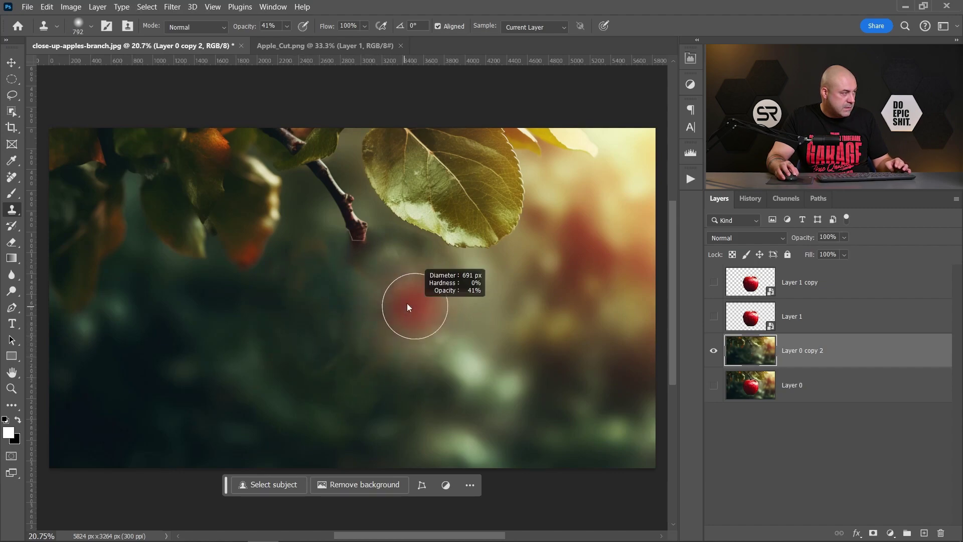
{"action": "right_click", "coordinate": [407, 307], "text": "alt"}
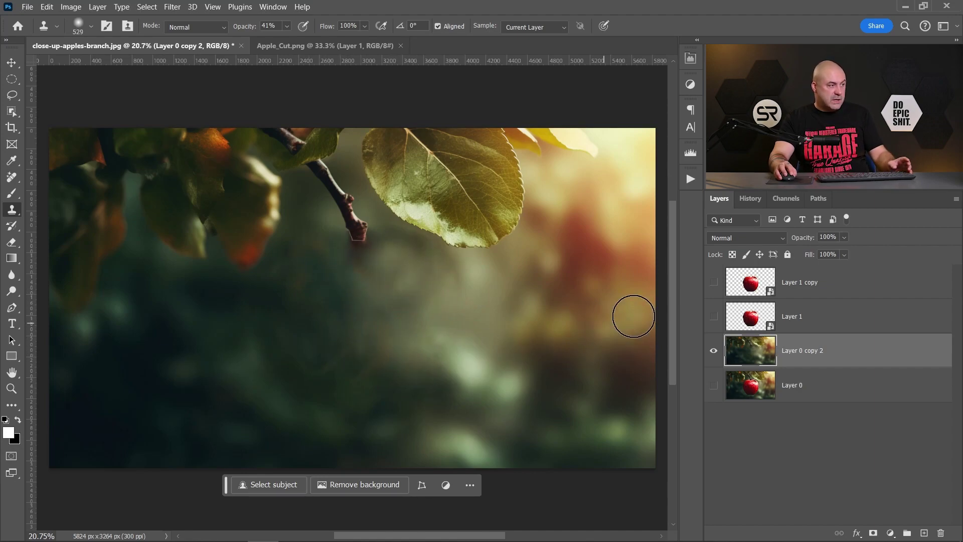
Toggle Layer 1 on and off to compare, leaving the red apple visible.
{"action": "left_click", "coordinate": [714, 318]}
{"action": "left_click", "coordinate": [714, 318]}
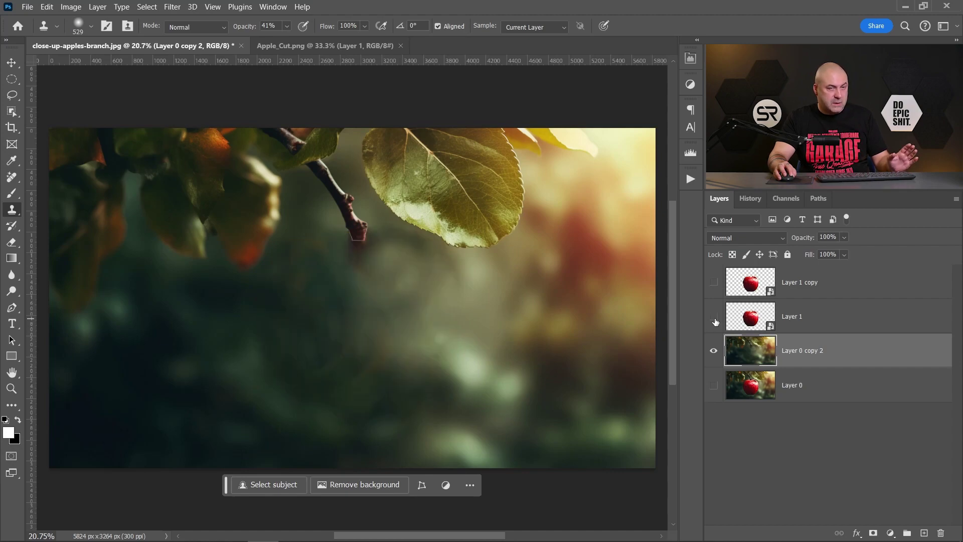
{"action": "left_click", "coordinate": [714, 318]}
{"action": "left_click", "coordinate": [714, 319]}
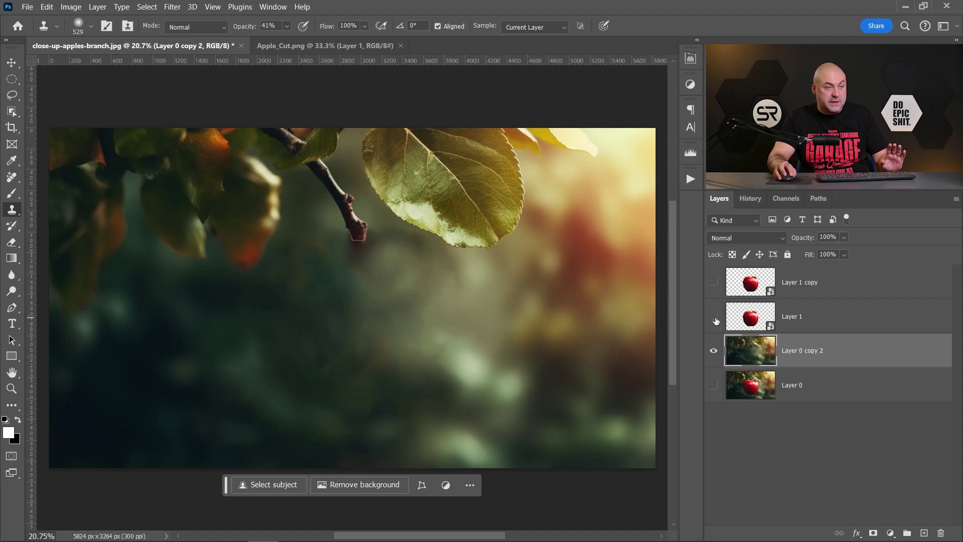
{"action": "left_click", "coordinate": [714, 319]}
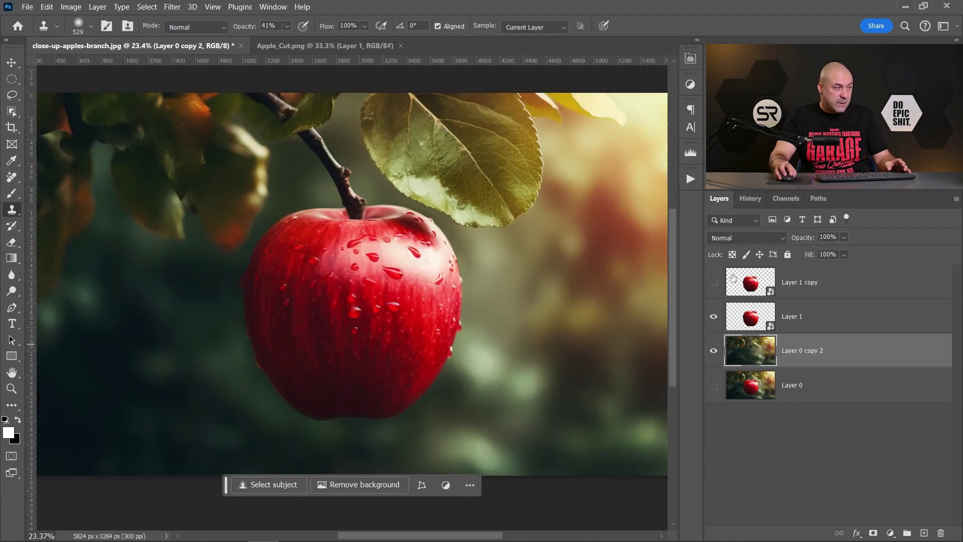
Desaturate Layer 1 copy with Hue/Saturation set to Saturation -100.
{"action": "left_click", "coordinate": [812, 291]}
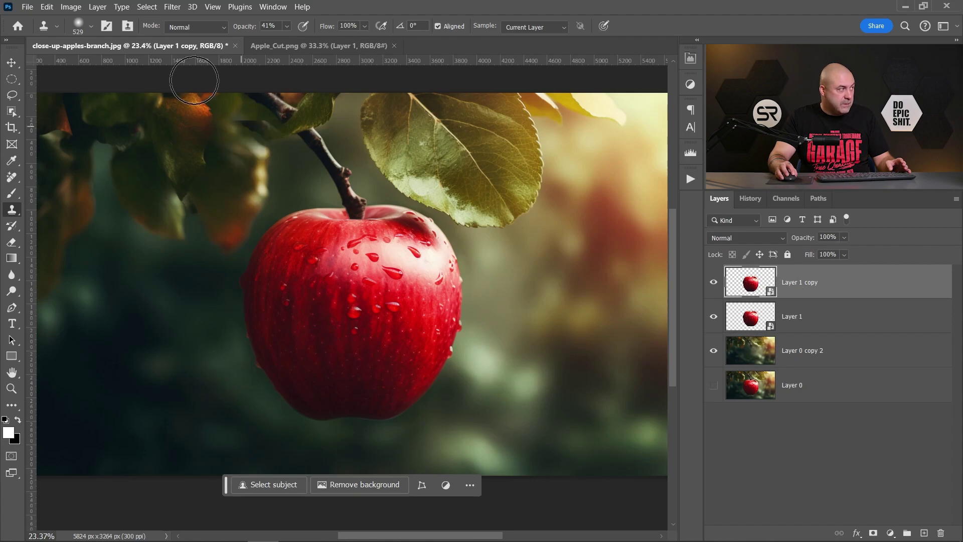
{"action": "left_click", "coordinate": [71, 7]}
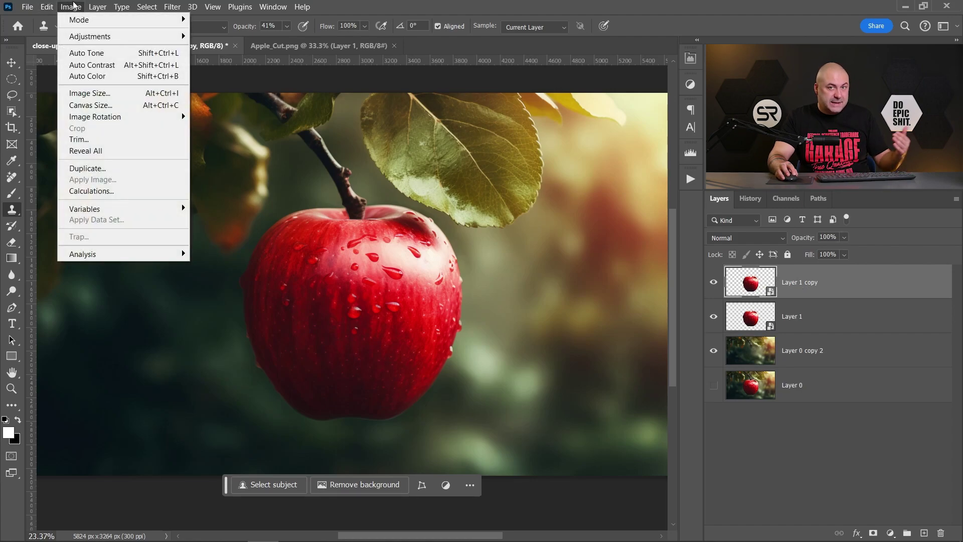
{"action": "mouse_move", "coordinate": [82, 36]}
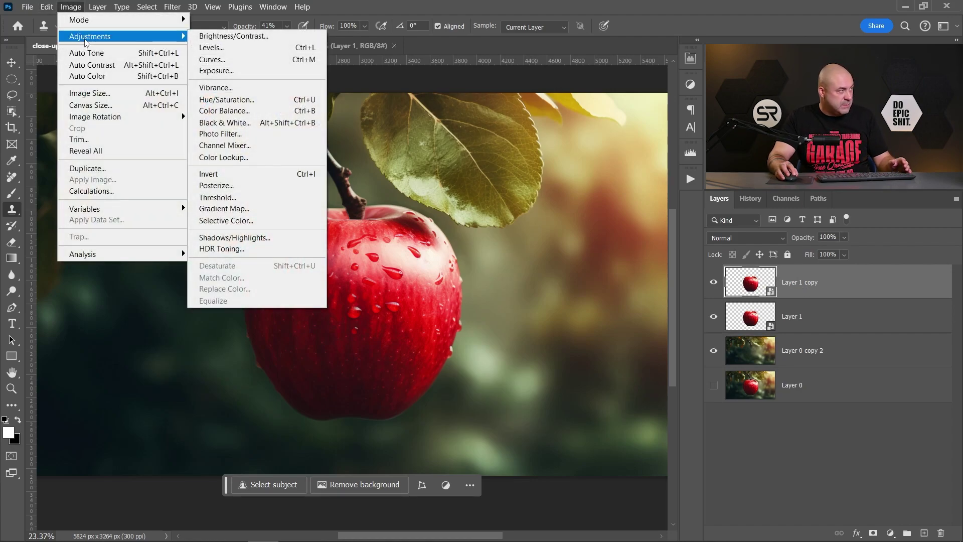
{"action": "left_click", "coordinate": [250, 102]}
{"action": "left_click_drag", "start_coordinate": [449, 215], "coordinate": [373, 213]}
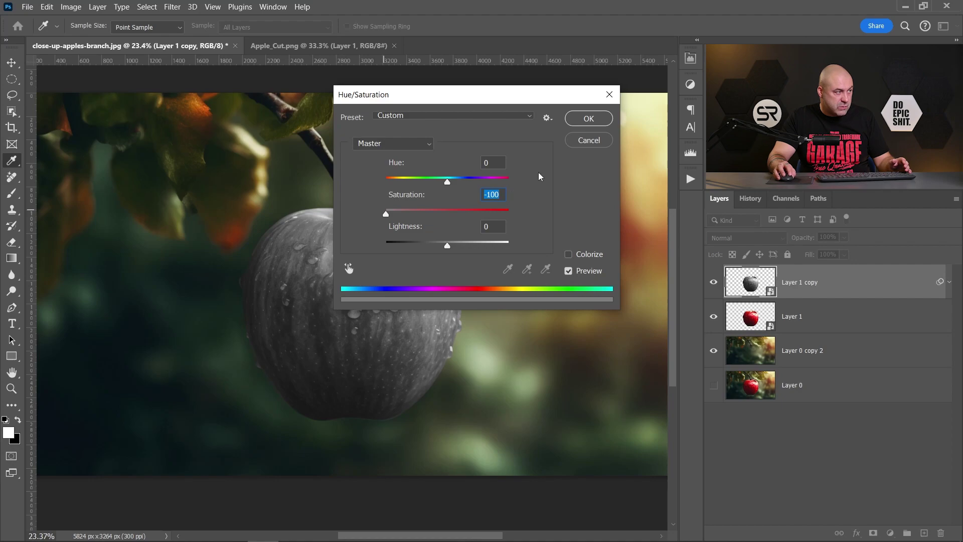
{"action": "left_click", "coordinate": [588, 119]}
{"action": "key", "text": "s"}
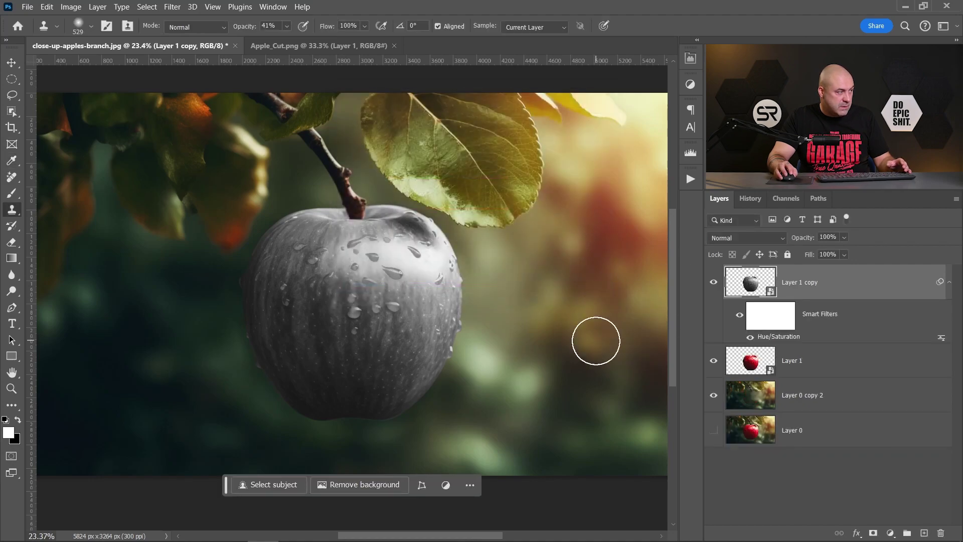
Set Layer 1 copy's blend mode to Screen and hide Layer 1.
{"action": "left_click", "coordinate": [769, 236]}
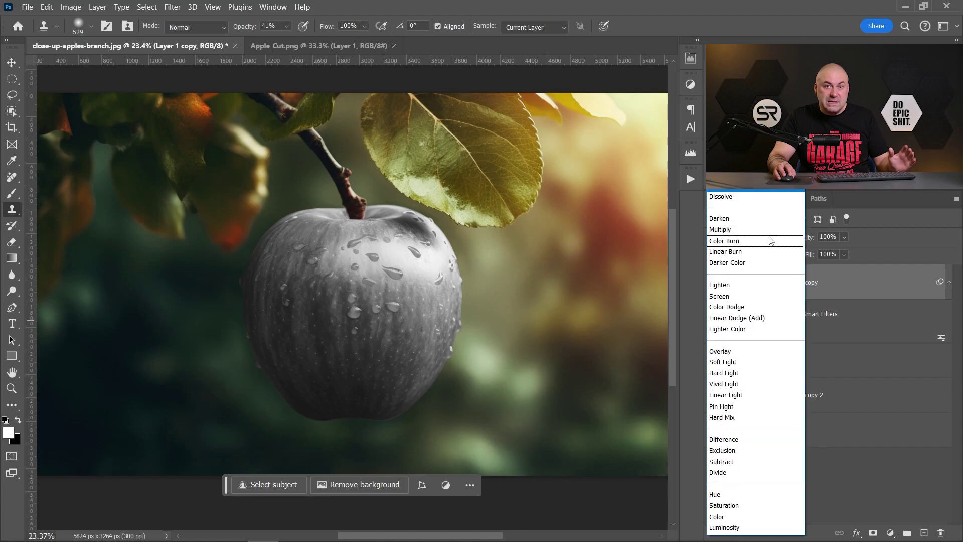
{"action": "left_click", "coordinate": [750, 296]}
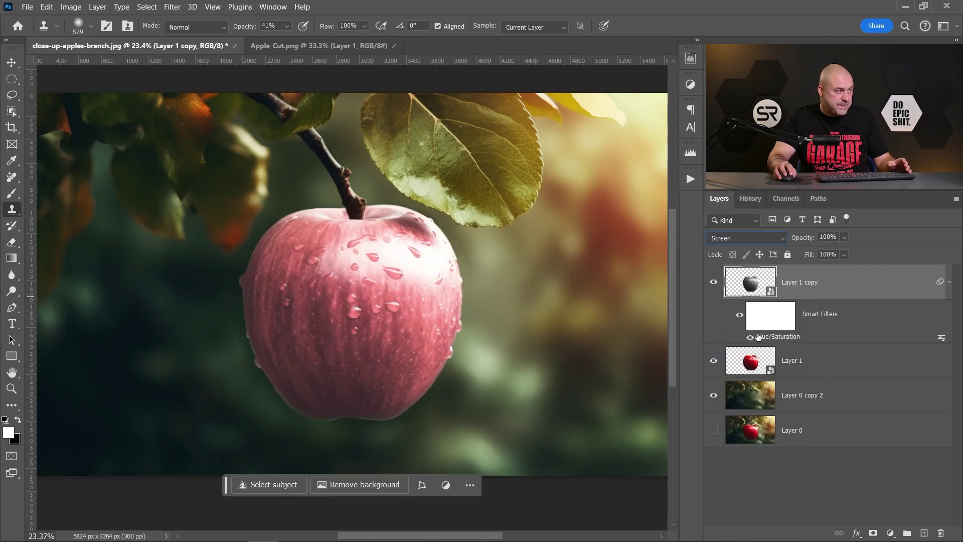
{"action": "left_click", "coordinate": [713, 361]}
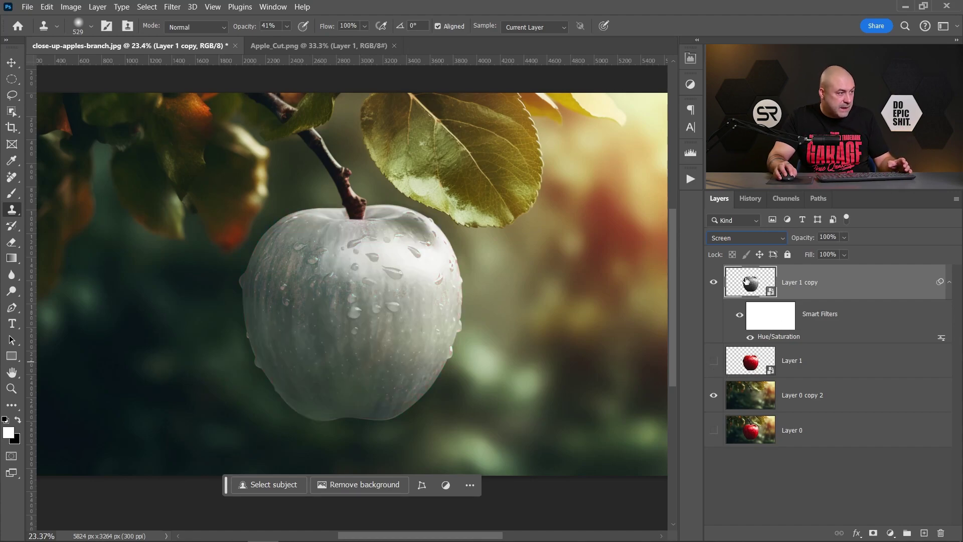
Apply Levels to the grey apple with input levels 17, 0.54 and 240.
{"action": "left_click", "coordinate": [70, 7]}
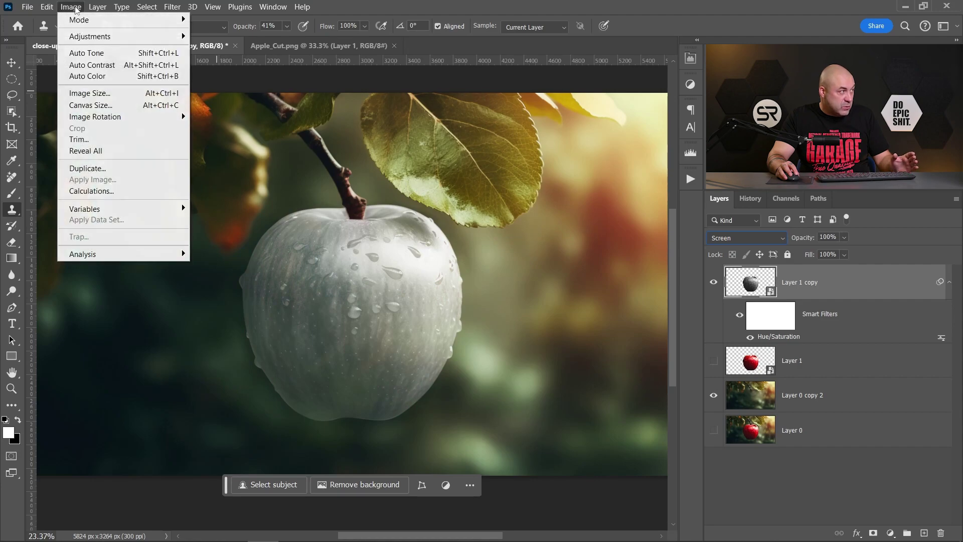
{"action": "mouse_move", "coordinate": [120, 34]}
{"action": "left_click", "coordinate": [223, 47]}
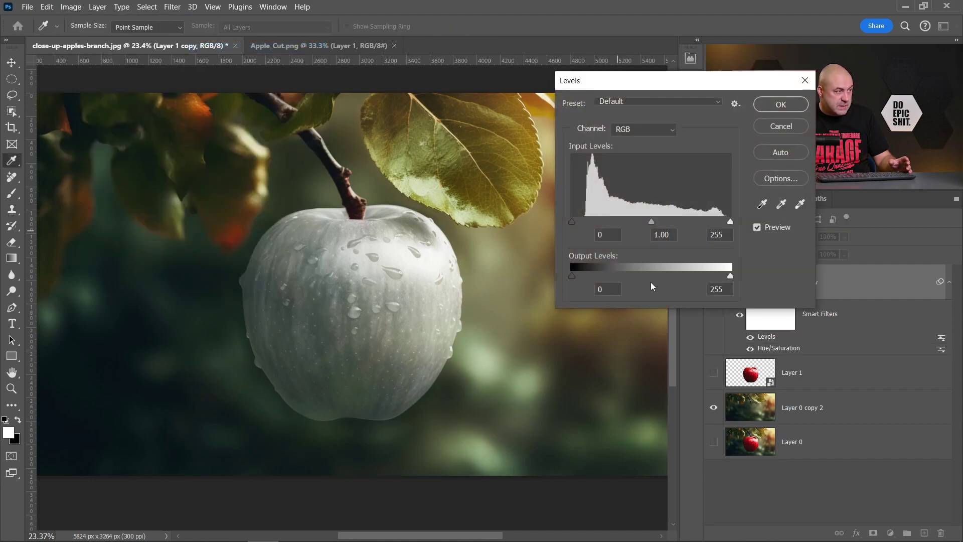
{"action": "left_click_drag", "start_coordinate": [573, 226], "coordinate": [592, 227]}
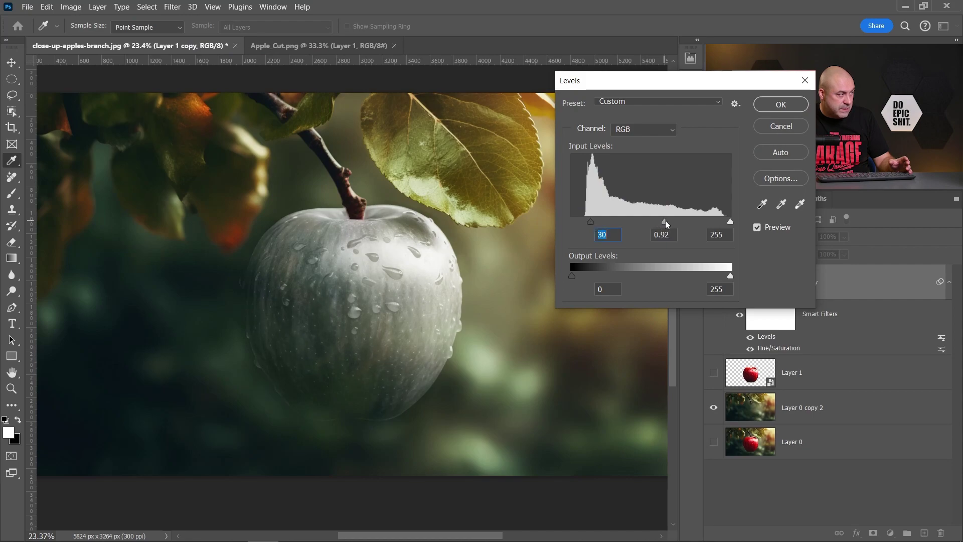
{"action": "mouse_move", "coordinate": [666, 224]}
{"action": "left_mouse_down"}
{"action": "mouse_move", "coordinate": [713, 223]}
{"action": "mouse_move", "coordinate": [668, 225]}
{"action": "left_mouse_up"}
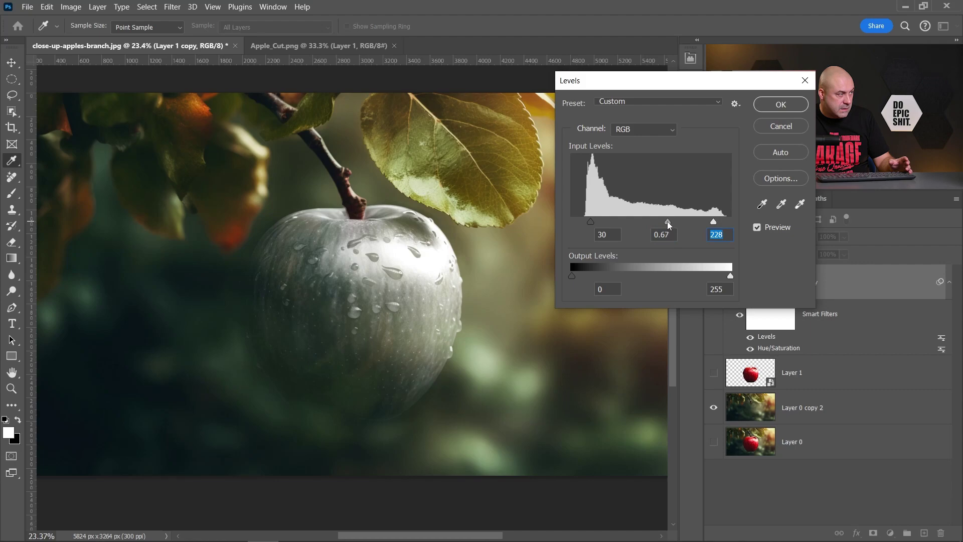
{"action": "left_click", "coordinate": [722, 224]}
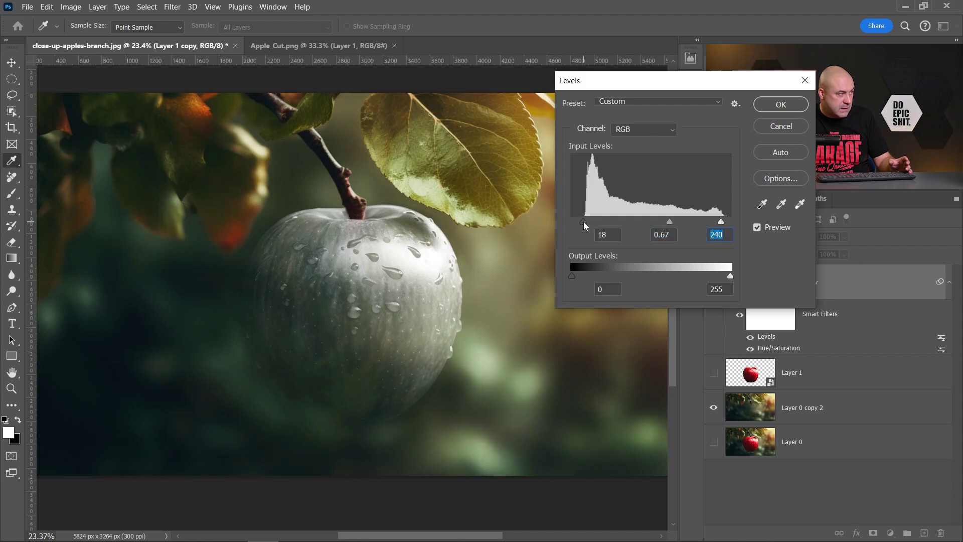
{"action": "left_click_drag", "start_coordinate": [583, 222], "coordinate": [584, 223]}
{"action": "left_click_drag", "start_coordinate": [675, 223], "coordinate": [678, 221]}
{"action": "left_click_drag", "start_coordinate": [584, 222], "coordinate": [583, 224]}
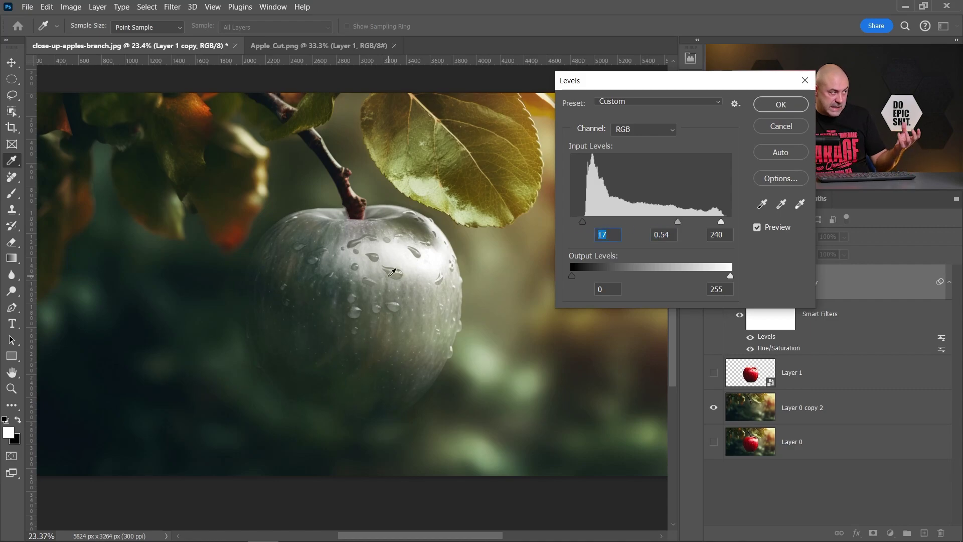
{"action": "left_click", "coordinate": [780, 104]}
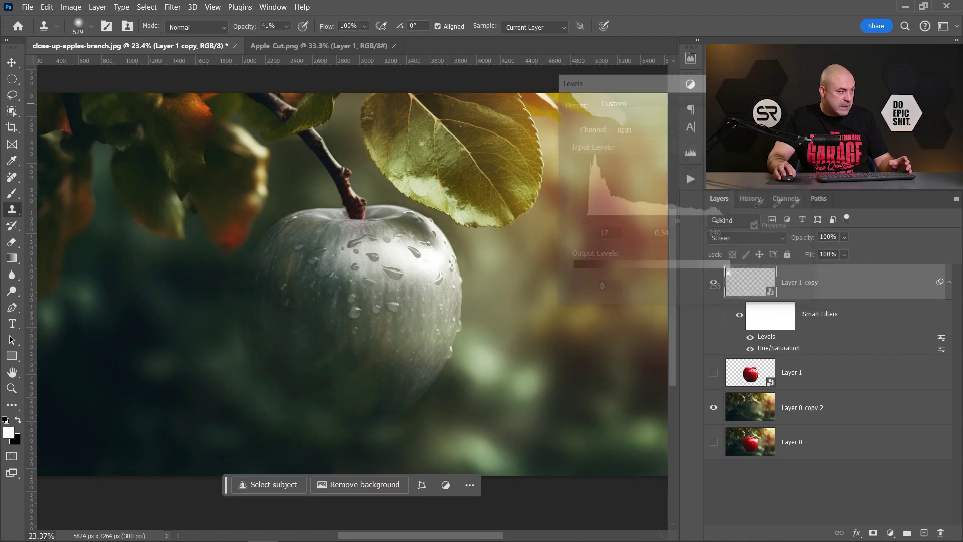
Mask the grey apple layer with an elliptical selection so only its top half shows.
{"action": "left_click", "coordinate": [11, 79]}
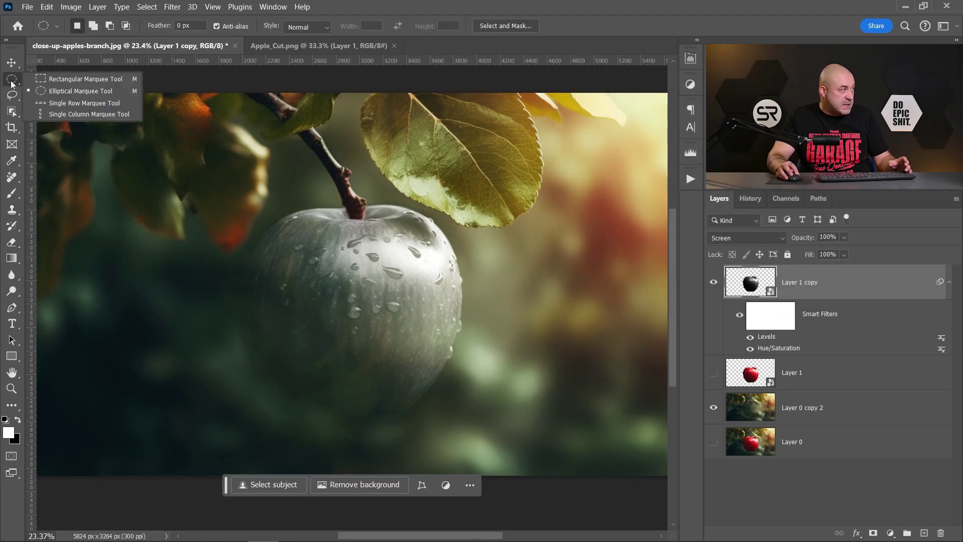
{"action": "left_click", "coordinate": [73, 92]}
{"action": "left_click_drag", "start_coordinate": [213, 151], "coordinate": [574, 308]}
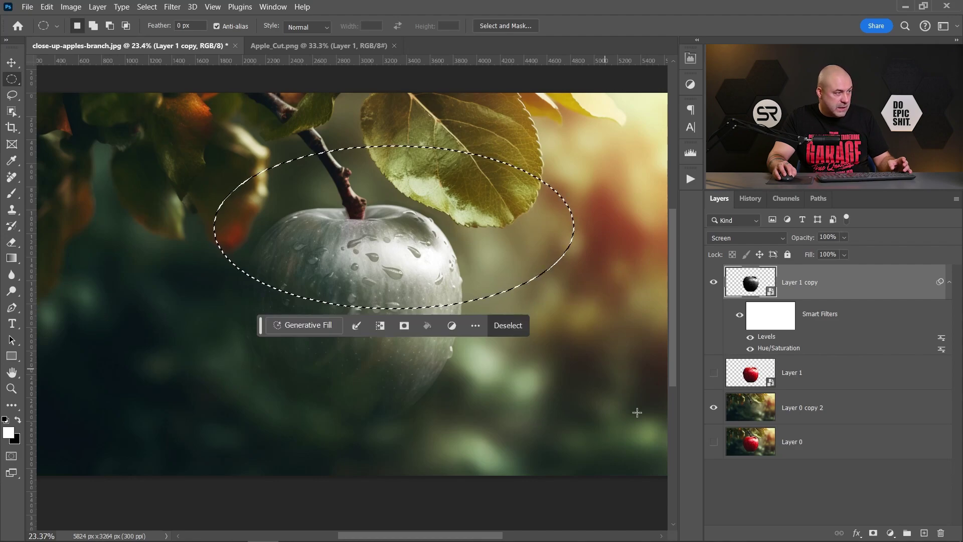
{"action": "left_click", "coordinate": [873, 533]}
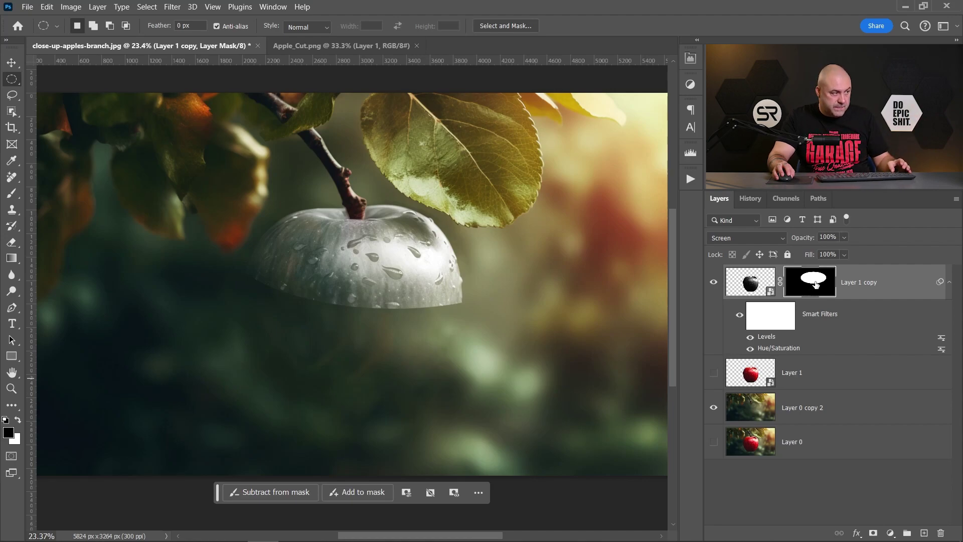
Copy the mask onto Layer 1, invert it, and show Layer 1 for the red lower half.
{"action": "left_click_drag", "start_coordinate": [816, 284], "coordinate": [816, 370]}
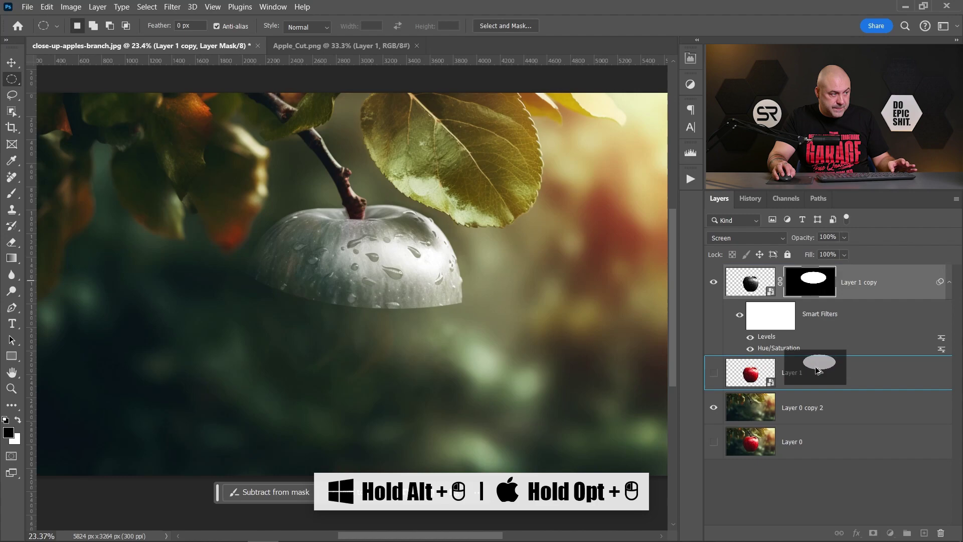
{"action": "left_click", "coordinate": [813, 377]}
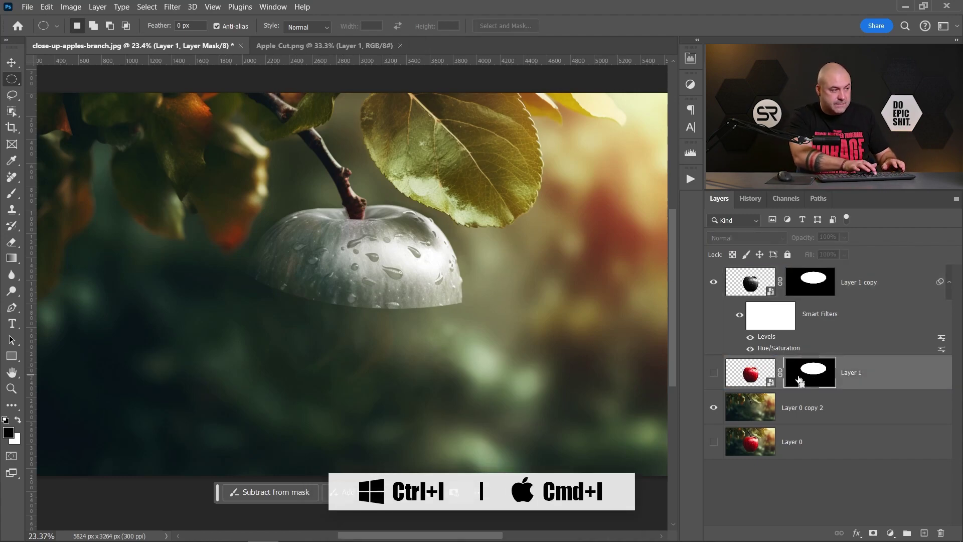
{"action": "key", "text": "ctrl+i"}
{"action": "left_click", "coordinate": [714, 376]}
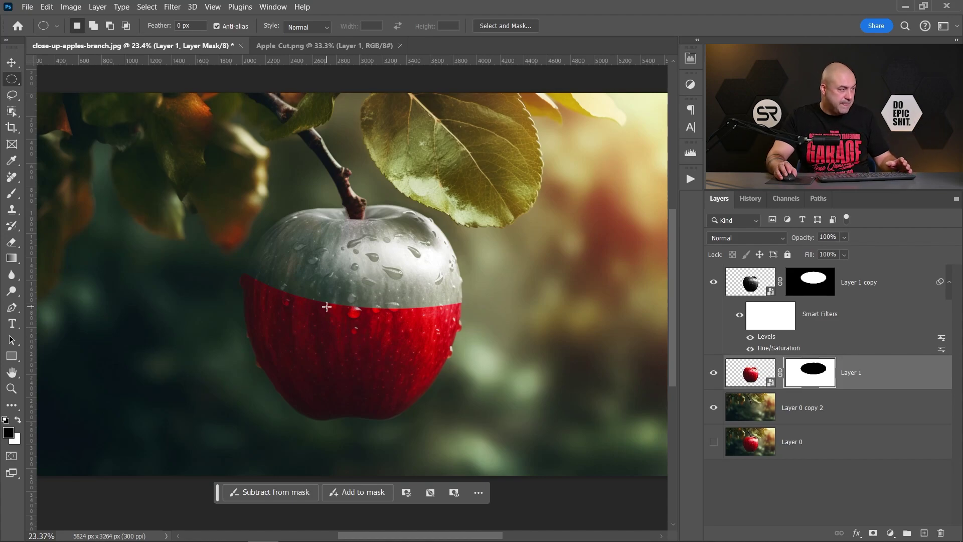
{"action": "left_click", "coordinate": [320, 46]}
Drag the apple slice from Apple_Cut.png into the branch image as Layer 2 and select it.
{"action": "scroll", "coordinate": [366, 240], "scroll_direction": "up", "scroll_amount": 3}
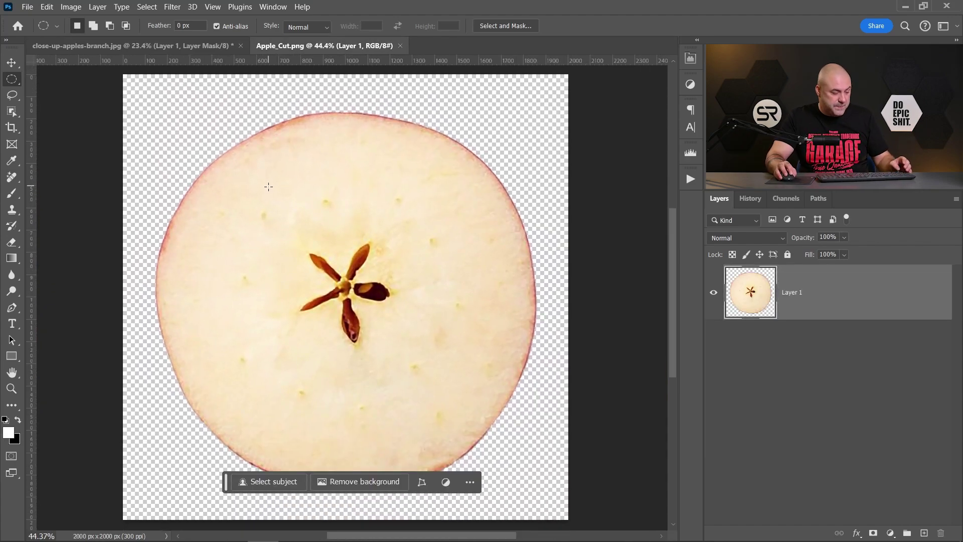
{"action": "left_click", "coordinate": [12, 63]}
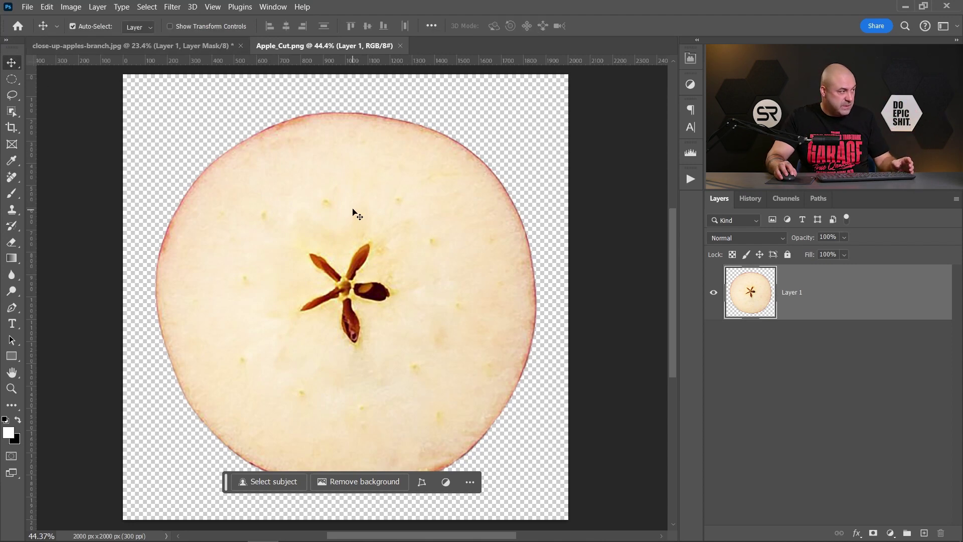
{"action": "left_click_drag", "start_coordinate": [352, 213], "coordinate": [236, 104]}
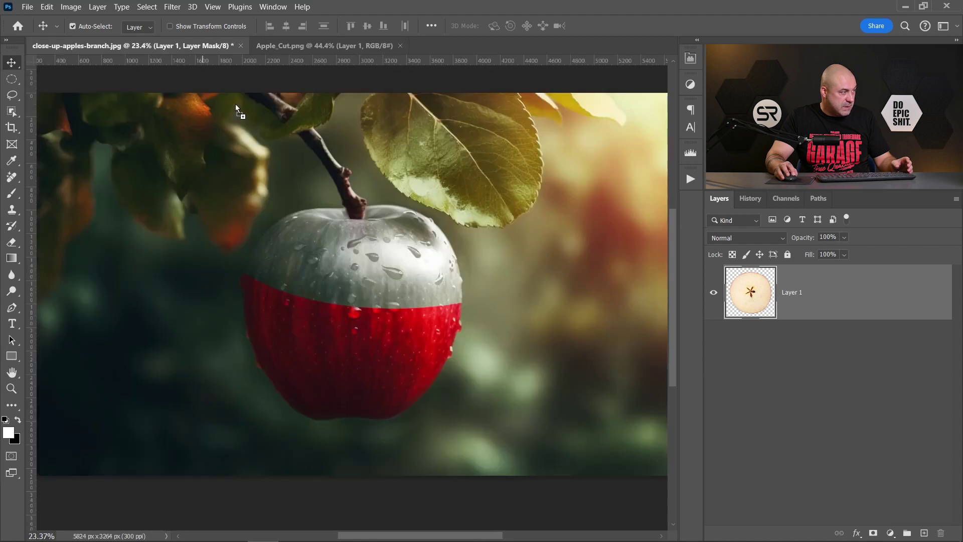
{"action": "left_click_drag", "start_coordinate": [362, 285], "coordinate": [365, 294]}
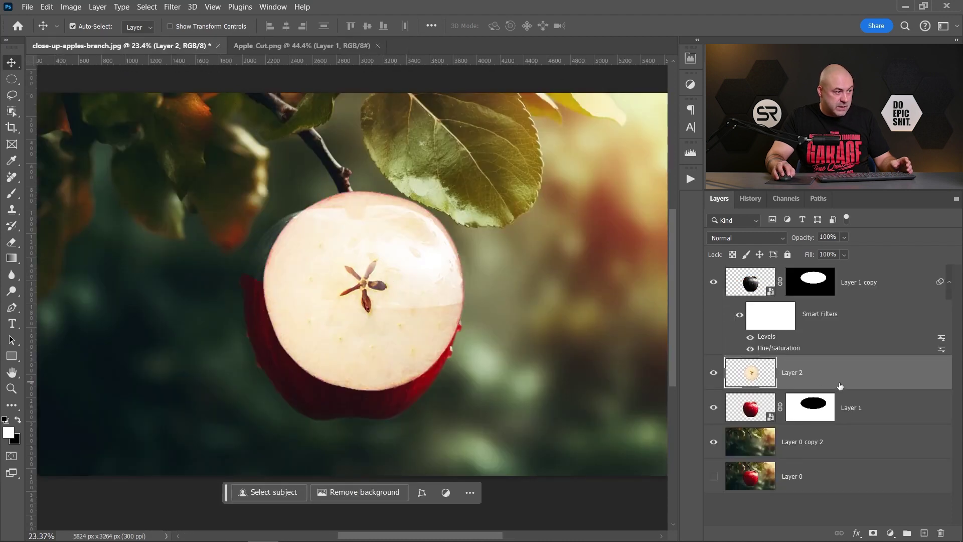
{"action": "left_click", "coordinate": [859, 283]}
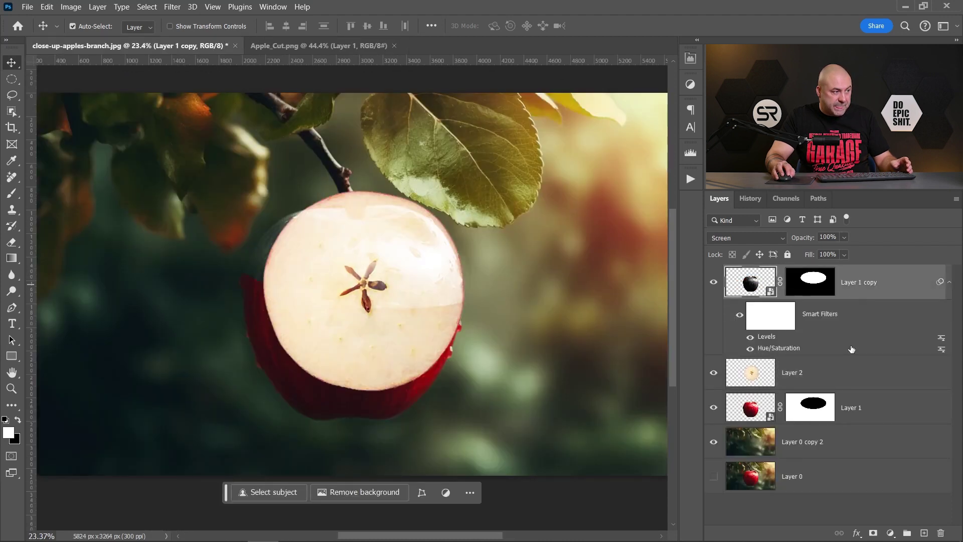
{"action": "left_click", "coordinate": [861, 407]}
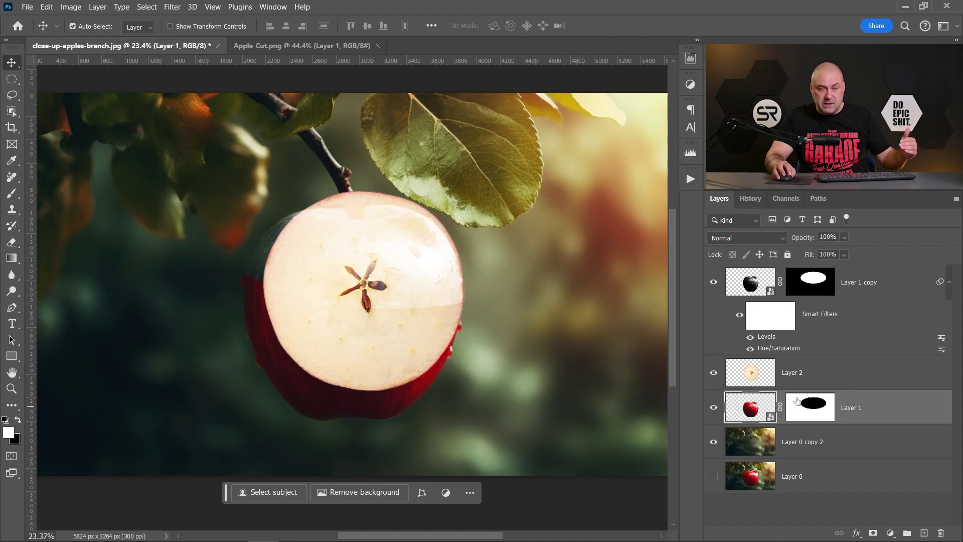
{"action": "left_click", "coordinate": [819, 374]}
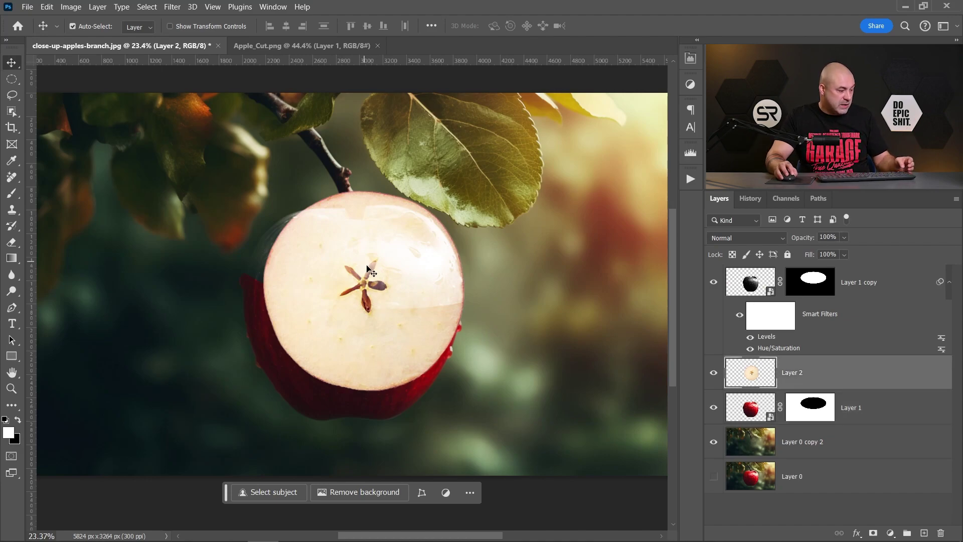
Squash the apple slice to about 21% height, tilt it about 6.5°, and place it on the apple.
{"action": "key", "text": "ctrl+t"}
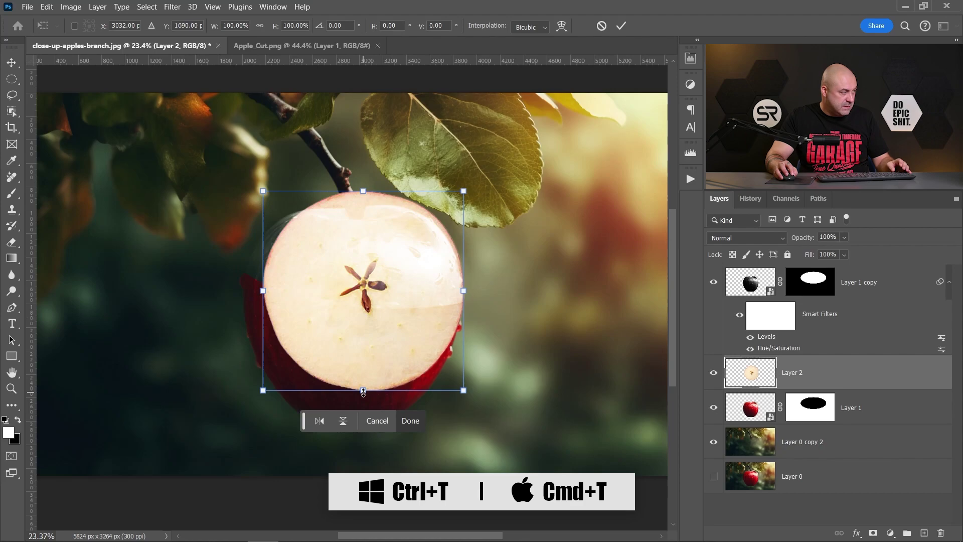
{"action": "left_click_drag", "start_coordinate": [363, 392], "coordinate": [364, 313]}
{"action": "scroll", "coordinate": [325, 310], "scroll_direction": "up", "scroll_amount": 5}
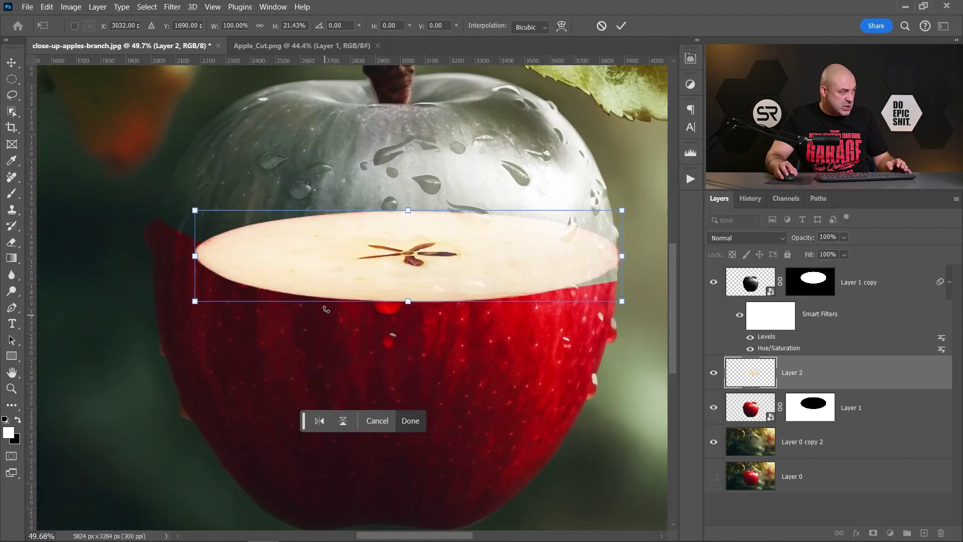
{"action": "left_click_drag", "start_coordinate": [319, 281], "coordinate": [289, 256]}
{"action": "mouse_move", "coordinate": [613, 283]}
{"action": "left_mouse_down"}
{"action": "mouse_move", "coordinate": [629, 275]}
{"action": "mouse_move", "coordinate": [623, 290]}
{"action": "left_mouse_up"}
{"action": "left_click_drag", "start_coordinate": [319, 252], "coordinate": [304, 261]}
Widen the slice to 109% and flatten it to about 16% height across the apple's middle.
{"action": "left_click_drag", "start_coordinate": [575, 263], "coordinate": [615, 260]}
{"action": "scroll", "coordinate": [617, 305], "scroll_direction": "up", "scroll_amount": 3}
{"action": "scroll", "coordinate": [617, 300], "scroll_direction": "up", "scroll_amount": 4}
{"action": "left_click_drag", "start_coordinate": [565, 205], "coordinate": [560, 232]}
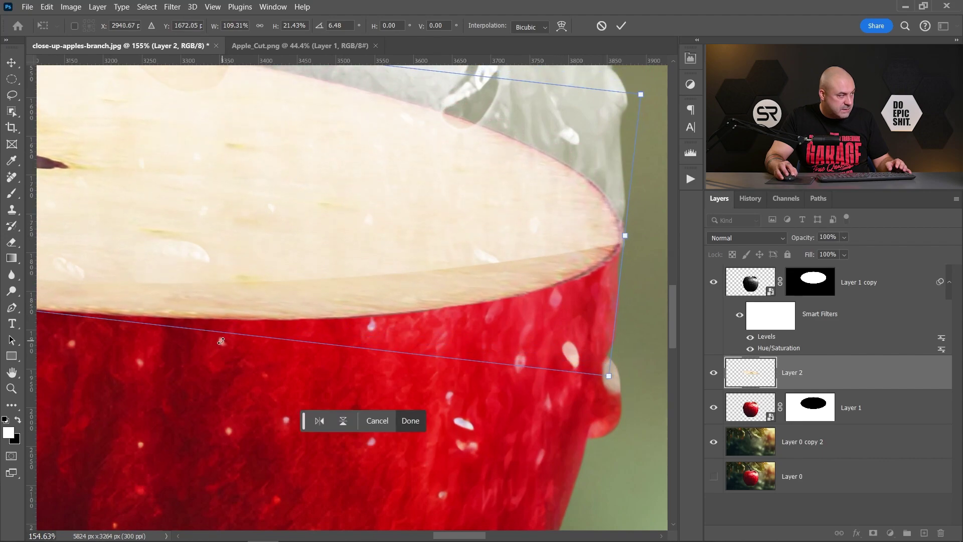
{"action": "left_click_drag", "start_coordinate": [219, 333], "coordinate": [221, 317]}
{"action": "mouse_move", "coordinate": [489, 239]}
{"action": "left_mouse_down"}
{"action": "mouse_move", "coordinate": [486, 254]}
{"action": "mouse_move", "coordinate": [488, 243]}
{"action": "left_mouse_up"}
{"action": "left_click_drag", "start_coordinate": [195, 321], "coordinate": [312, 184]}
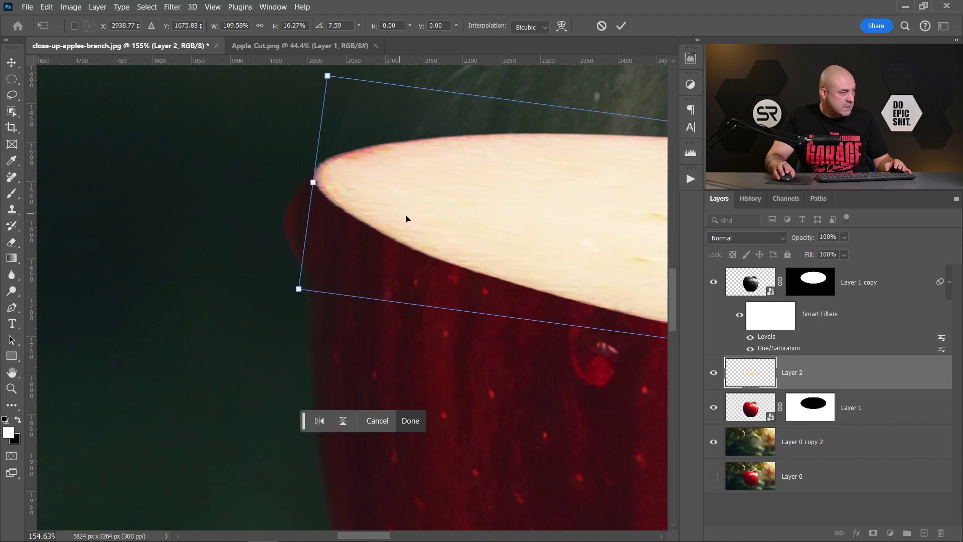
{"action": "left_click_drag", "start_coordinate": [522, 223], "coordinate": [209, 260]}
Switch the slice's transform to Warp and reshape its bottom edge and bottom-right corner.
{"action": "right_click", "coordinate": [259, 280]}
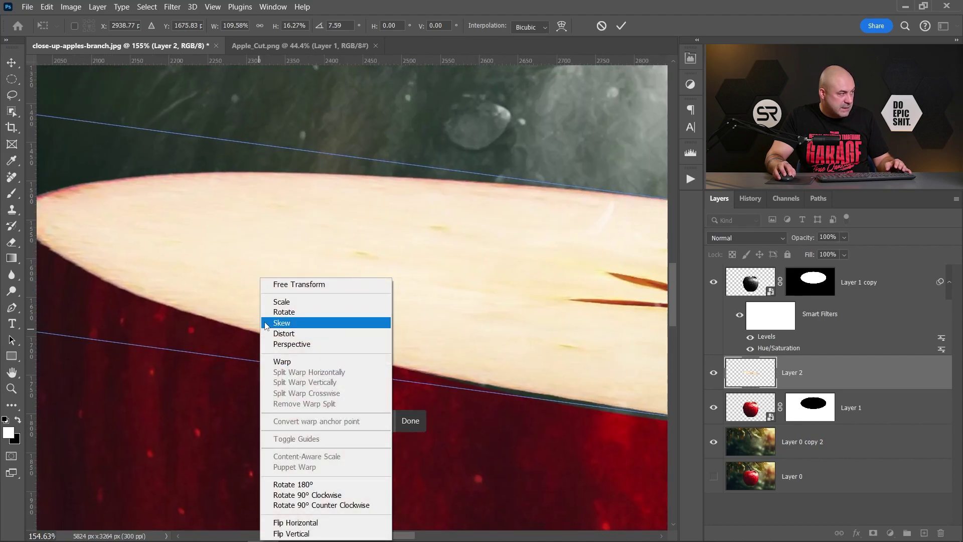
{"action": "left_click", "coordinate": [284, 361]}
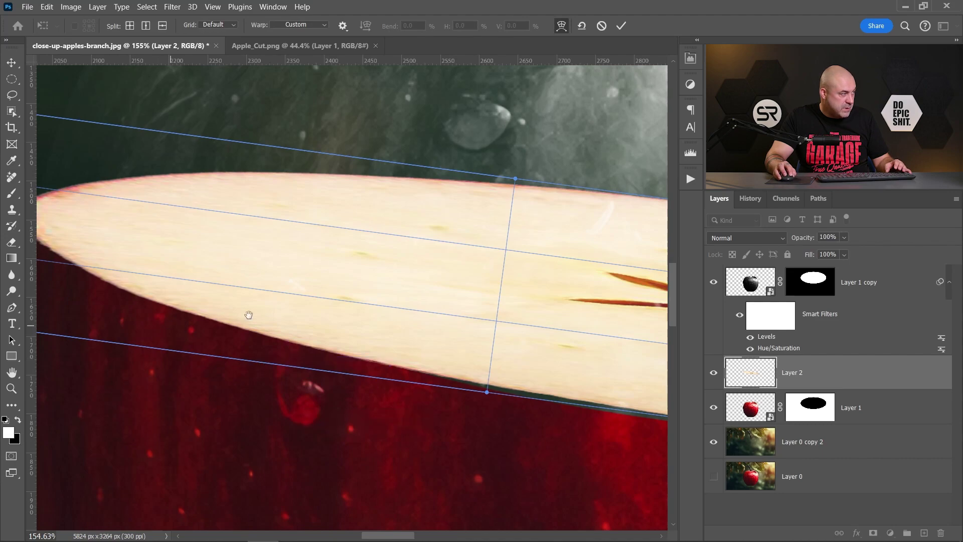
{"action": "left_click_drag", "start_coordinate": [247, 314], "coordinate": [316, 286]}
{"action": "left_click_drag", "start_coordinate": [324, 352], "coordinate": [214, 356]}
{"action": "left_click_drag", "start_coordinate": [529, 370], "coordinate": [362, 391]}
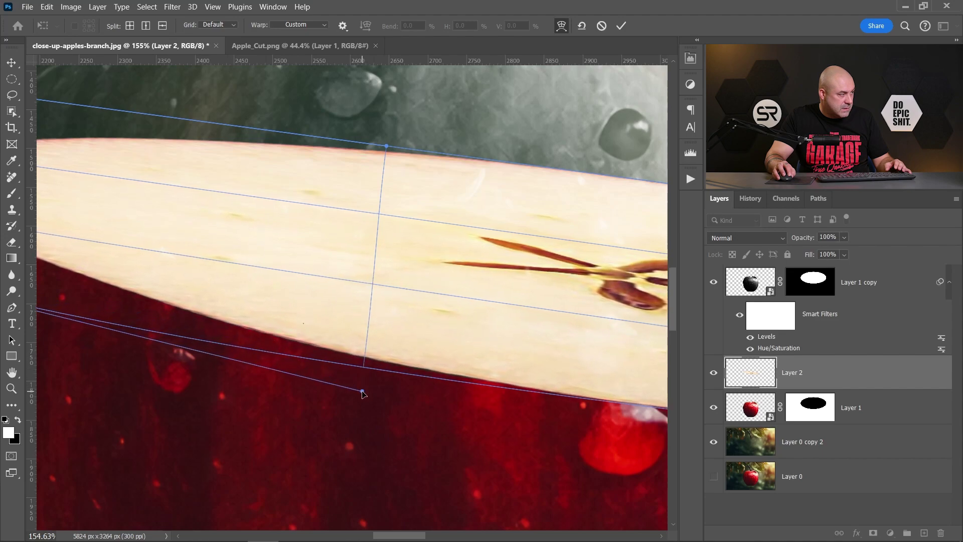
{"action": "left_click_drag", "start_coordinate": [576, 351], "coordinate": [401, 321]}
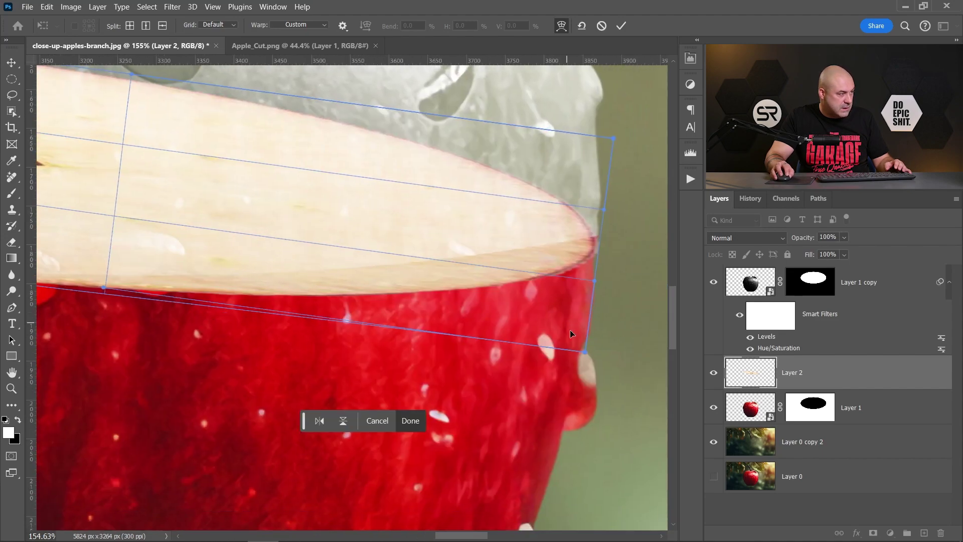
{"action": "left_click_drag", "start_coordinate": [586, 352], "coordinate": [585, 300]}
Adjust the slice's corners and curves to follow the apple's outline, then commit the warp.
{"action": "left_click_drag", "start_coordinate": [608, 202], "coordinate": [607, 188]}
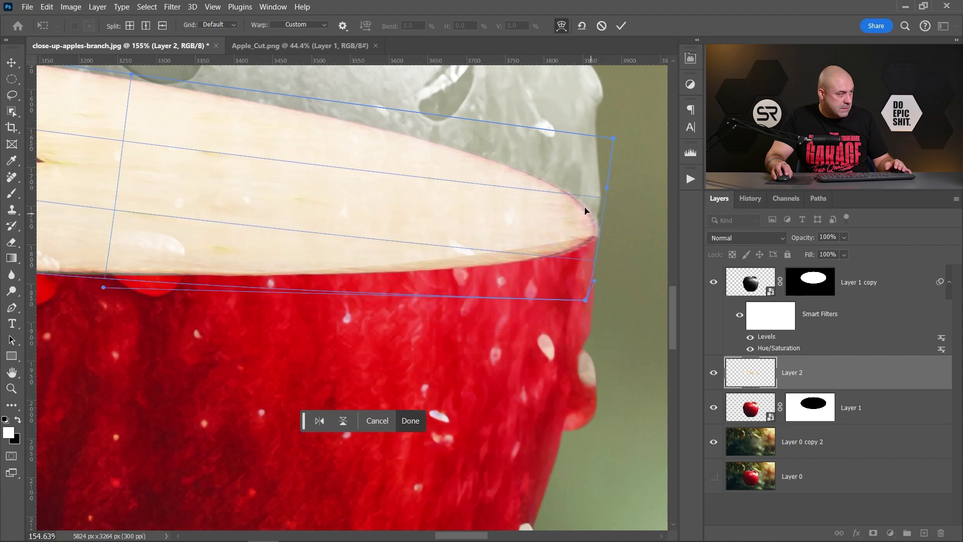
{"action": "left_click_drag", "start_coordinate": [548, 135], "coordinate": [549, 149]}
{"action": "left_click_drag", "start_coordinate": [587, 300], "coordinate": [584, 273]}
{"action": "left_click_drag", "start_coordinate": [105, 286], "coordinate": [349, 308]}
{"action": "scroll", "coordinate": [350, 308], "scroll_direction": "down", "scroll_amount": 3}
{"action": "scroll", "coordinate": [452, 387], "scroll_direction": "left", "scroll_amount": 6}
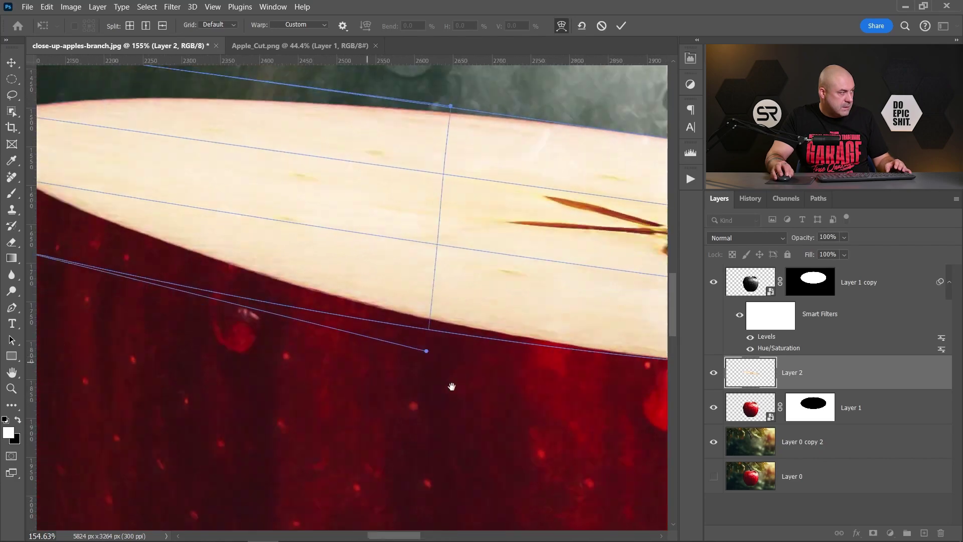
{"action": "scroll", "coordinate": [336, 371], "scroll_direction": "down", "scroll_amount": 10}
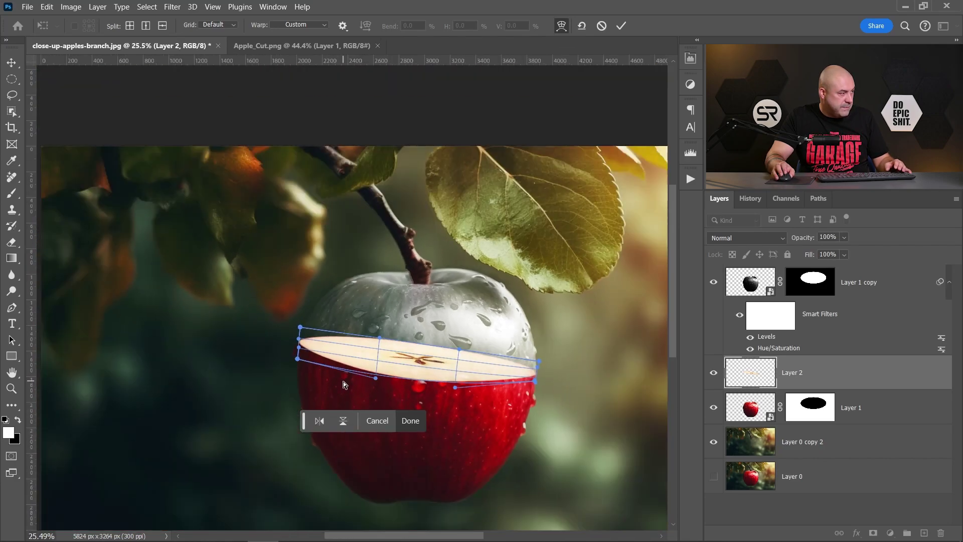
{"action": "scroll", "coordinate": [339, 378], "scroll_direction": "up", "scroll_amount": 8}
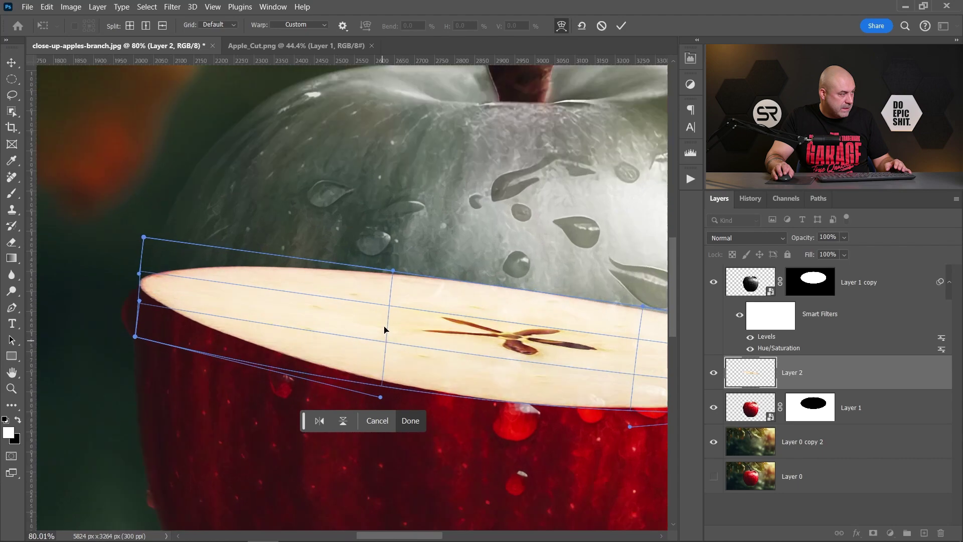
{"action": "left_click_drag", "start_coordinate": [383, 407], "coordinate": [384, 398]}
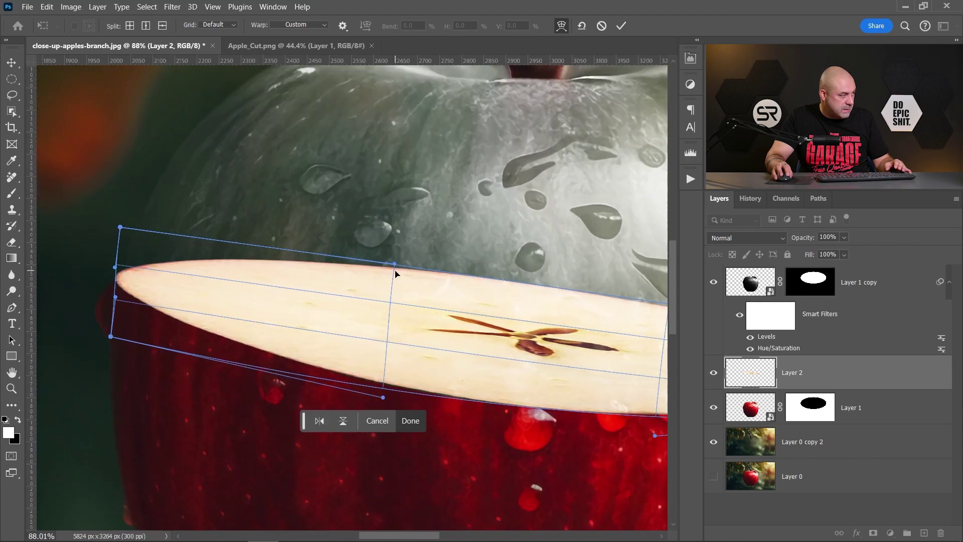
{"action": "left_click_drag", "start_coordinate": [393, 265], "coordinate": [393, 274]}
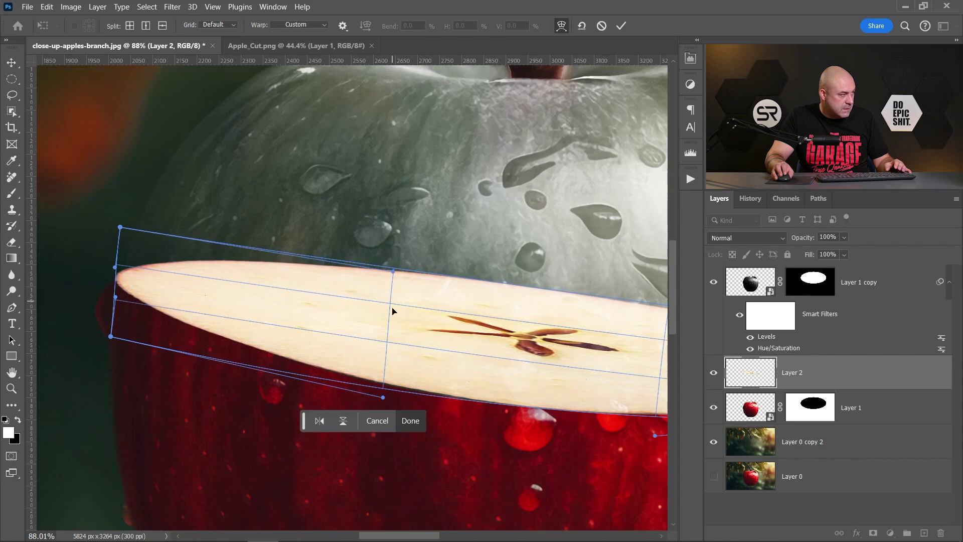
{"action": "scroll", "coordinate": [428, 379], "scroll_direction": "down", "scroll_amount": 3}
{"action": "scroll", "coordinate": [428, 378], "scroll_direction": "down", "scroll_amount": 4}
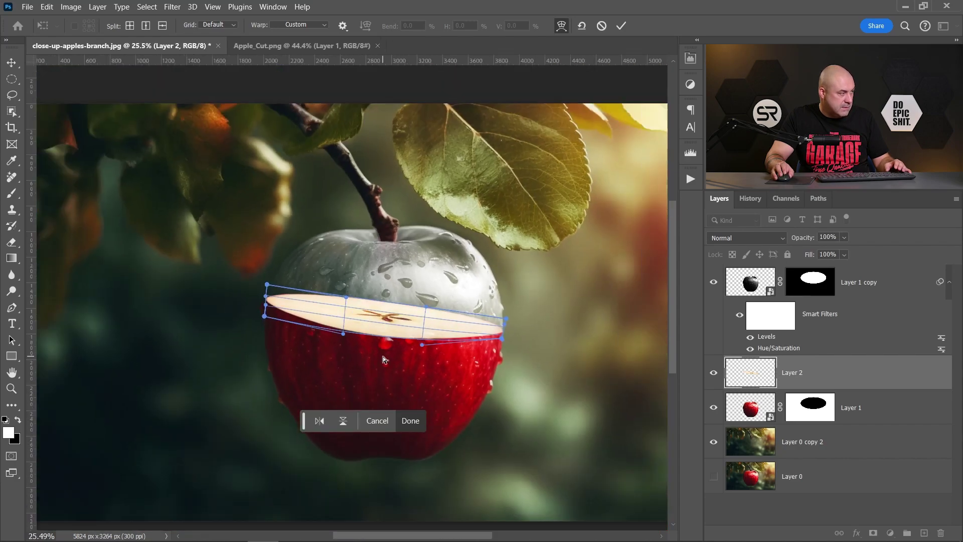
{"action": "key", "text": "Return"}
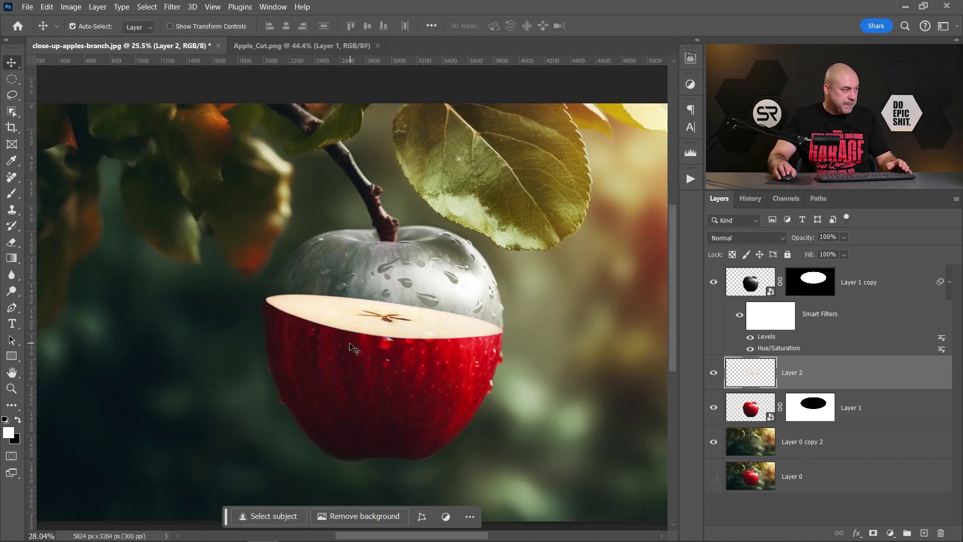
Convert the apple slice layer, Layer 2, to a smart object.
{"action": "scroll", "coordinate": [363, 349], "scroll_direction": "up", "scroll_amount": 2}
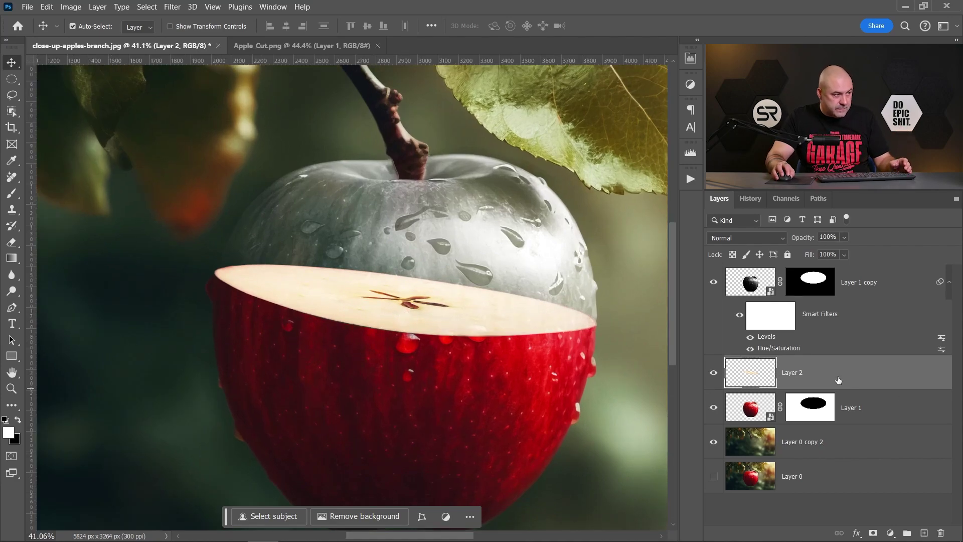
{"action": "right_click", "coordinate": [837, 379]}
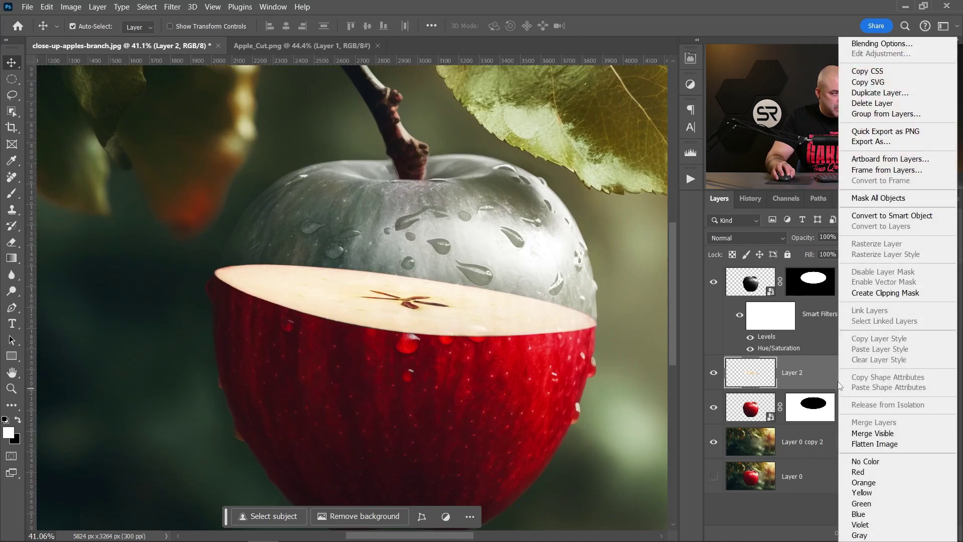
{"action": "left_click", "coordinate": [891, 215]}
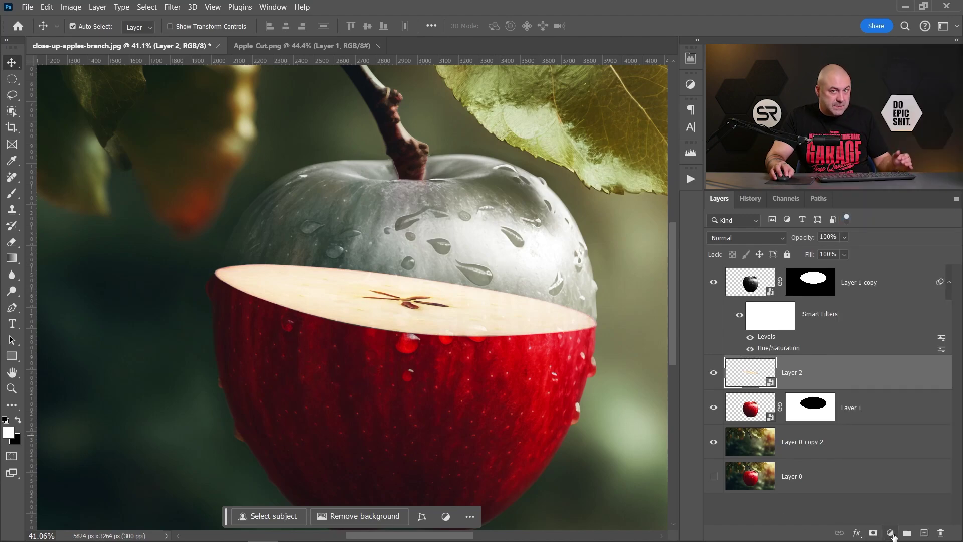
Add a Levels adjustment clipped to the slice with input levels 46, 0.43 and 255.
{"action": "left_click", "coordinate": [890, 533]}
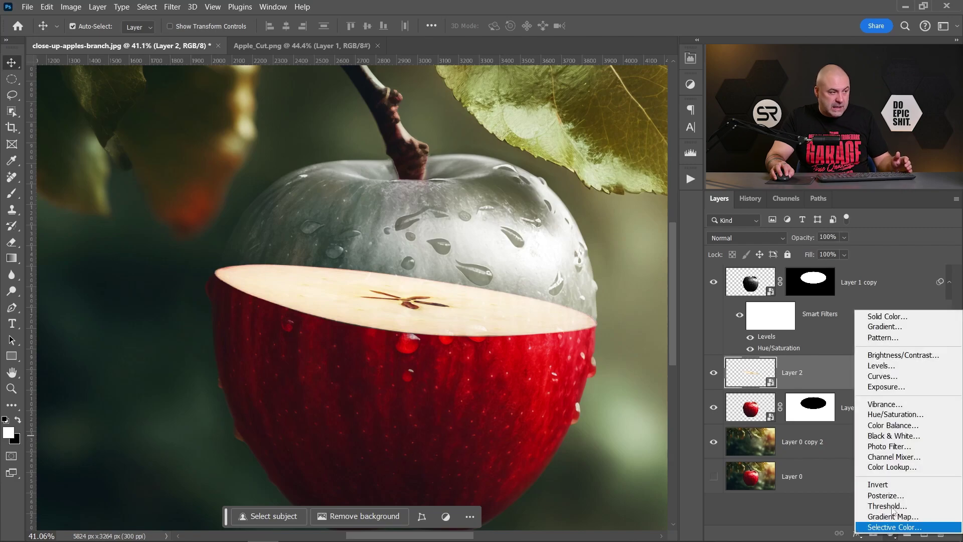
{"action": "left_click", "coordinate": [896, 371]}
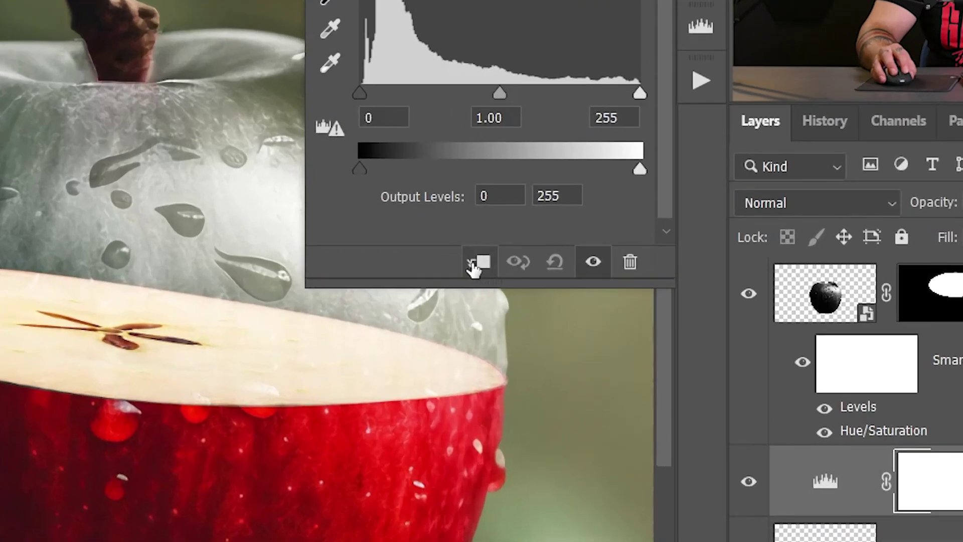
{"action": "left_click", "coordinate": [480, 263]}
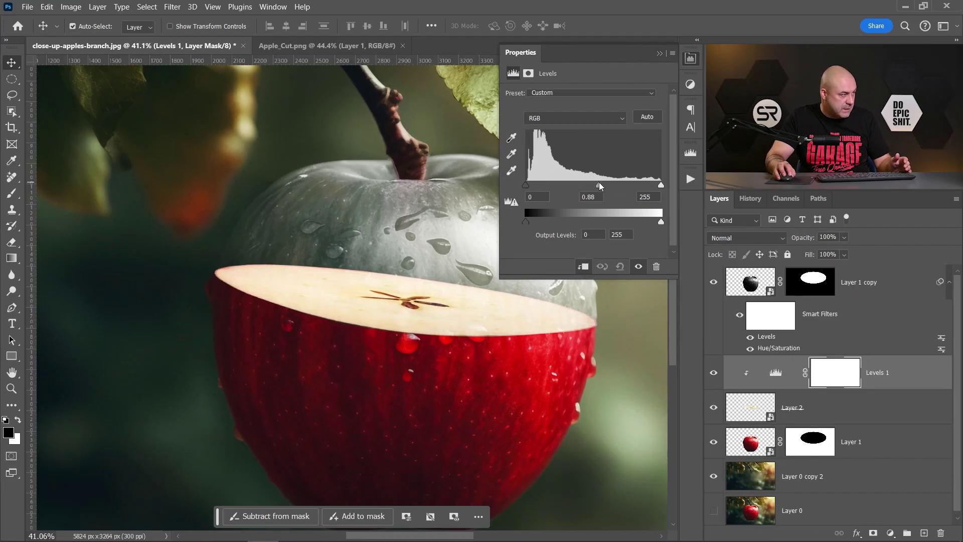
{"action": "left_click_drag", "start_coordinate": [601, 186], "coordinate": [627, 186]}
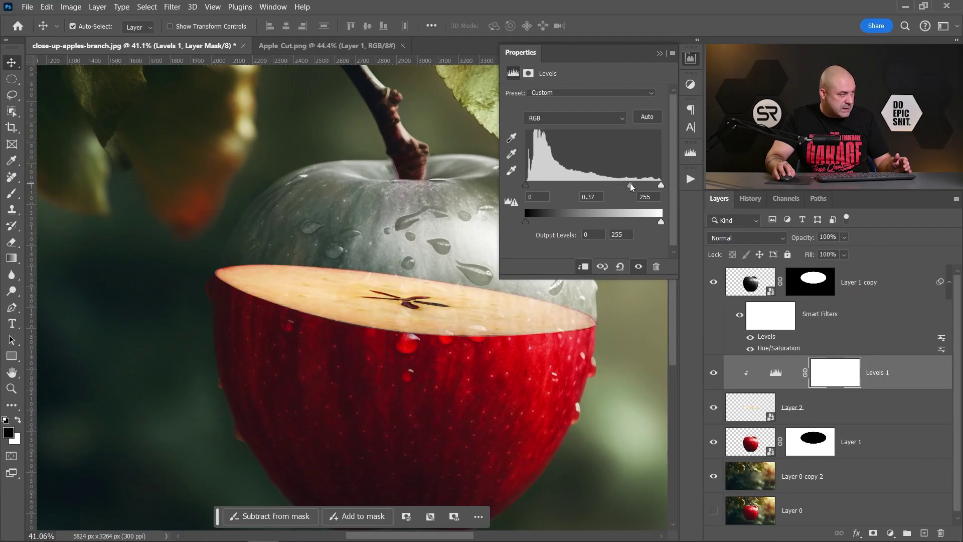
{"action": "left_click_drag", "start_coordinate": [527, 185], "coordinate": [544, 187]}
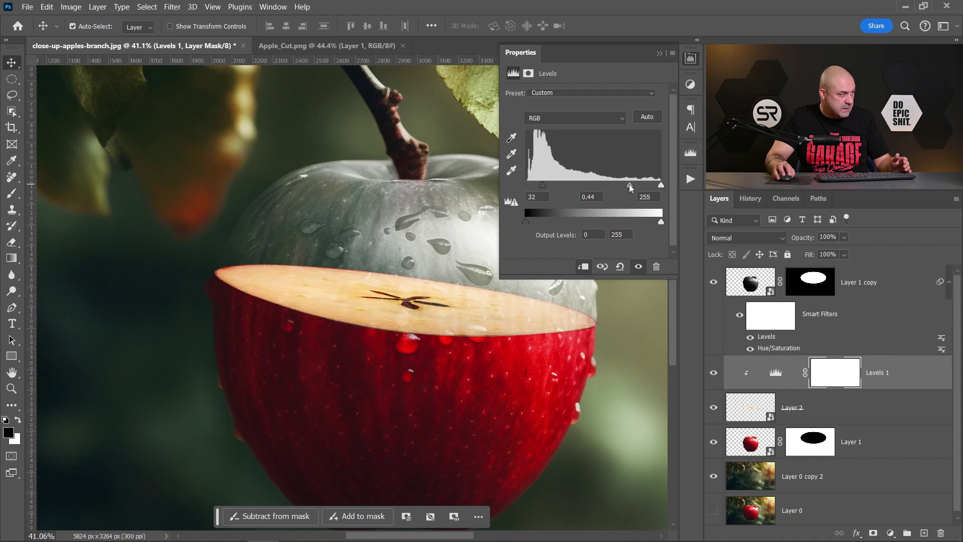
{"action": "left_click_drag", "start_coordinate": [629, 186], "coordinate": [630, 186]}
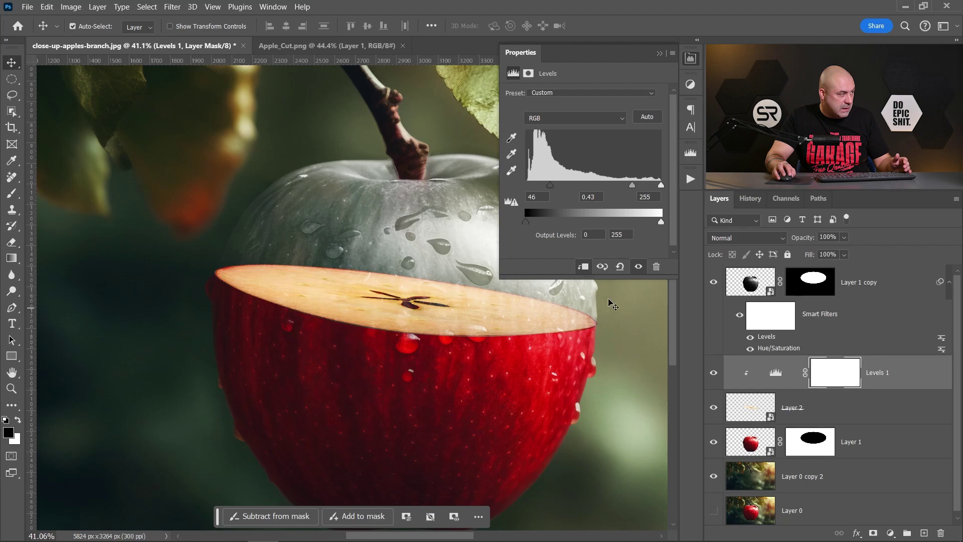
Add a Hue/Saturation adjustment layer clipped to the apple slice with saturation -40.
{"action": "left_click", "coordinate": [690, 58]}
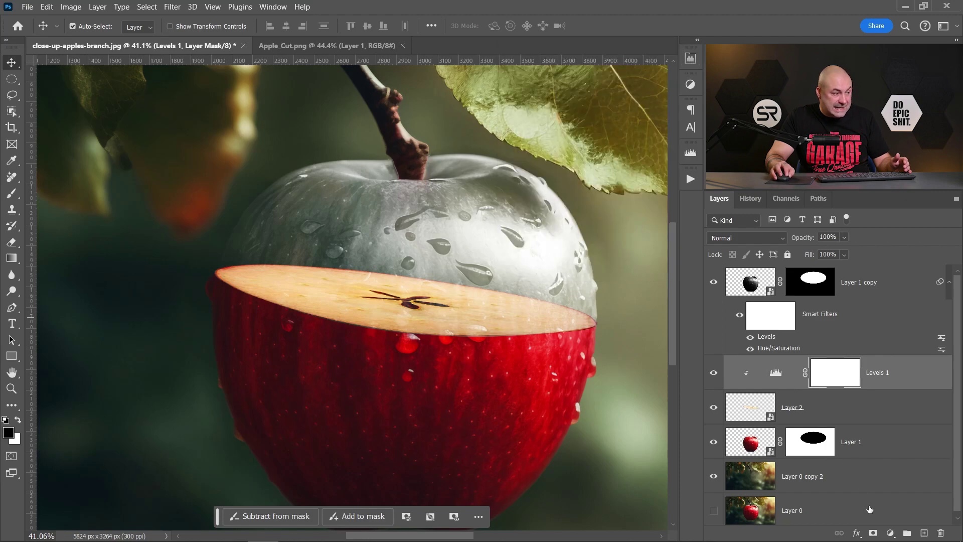
{"action": "left_click", "coordinate": [890, 533]}
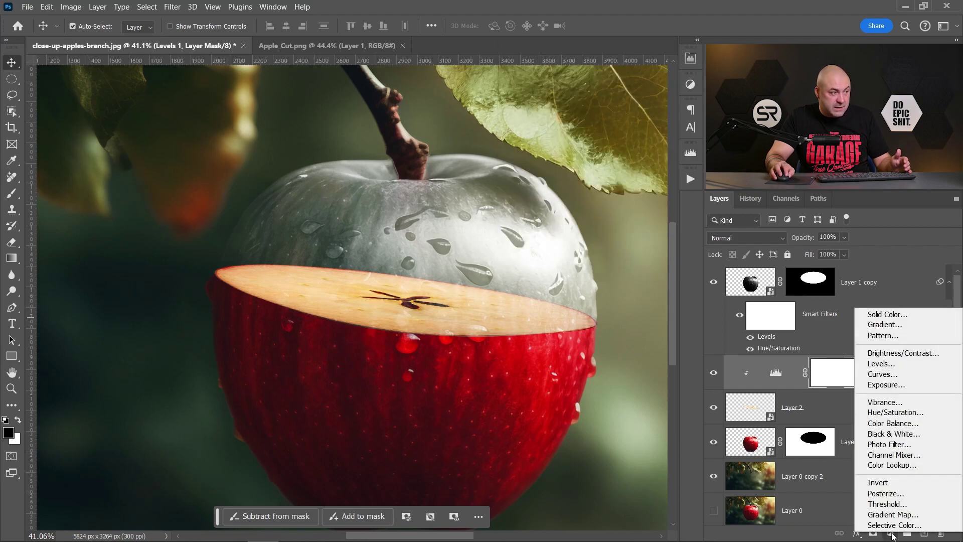
{"action": "left_click", "coordinate": [894, 412]}
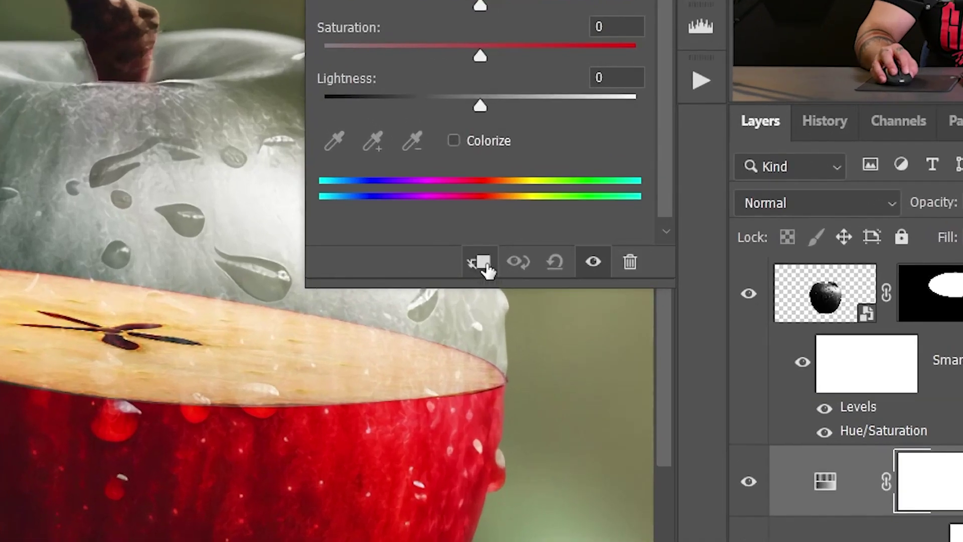
{"action": "left_click", "coordinate": [482, 261]}
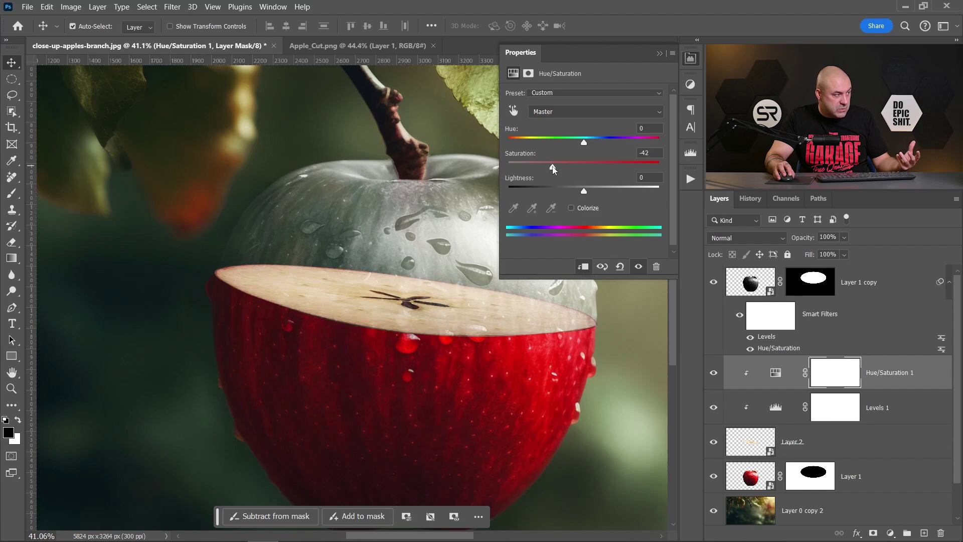
Solo Layer 0 to compare with the original photo, then restore all layers and zoom to the apple.
{"action": "left_click", "coordinate": [695, 58]}
{"action": "scroll", "coordinate": [455, 401], "scroll_direction": "down", "scroll_amount": 5}
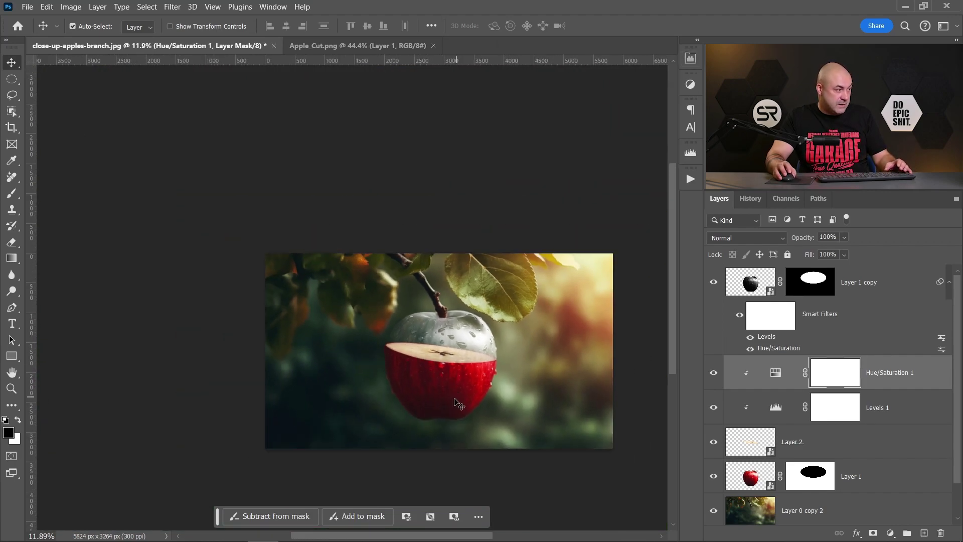
{"action": "scroll", "coordinate": [455, 401], "scroll_direction": "up", "scroll_amount": 5}
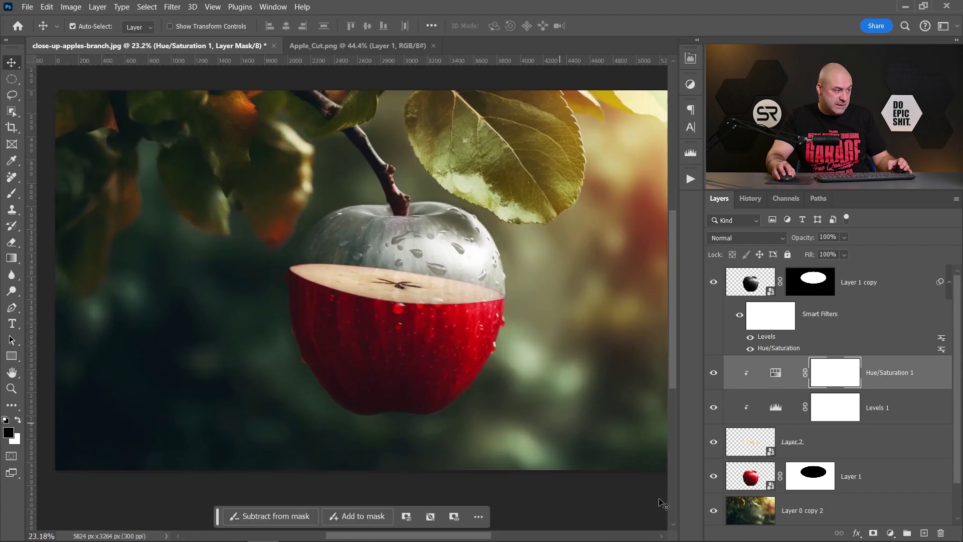
{"action": "scroll", "coordinate": [715, 501], "scroll_direction": "down", "scroll_amount": 1}
{"action": "left_click", "coordinate": [714, 507], "text": "alt"}
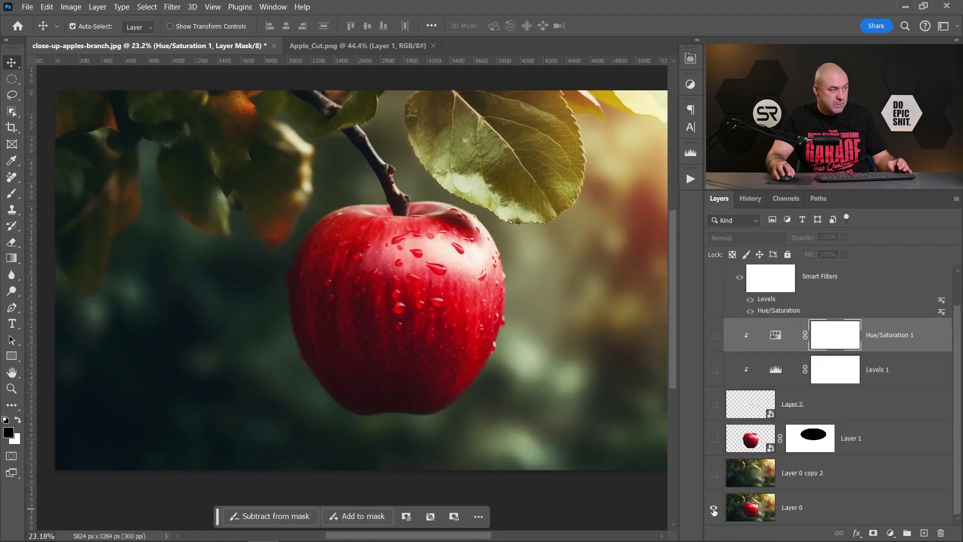
{"action": "left_click", "coordinate": [714, 508], "text": "alt"}
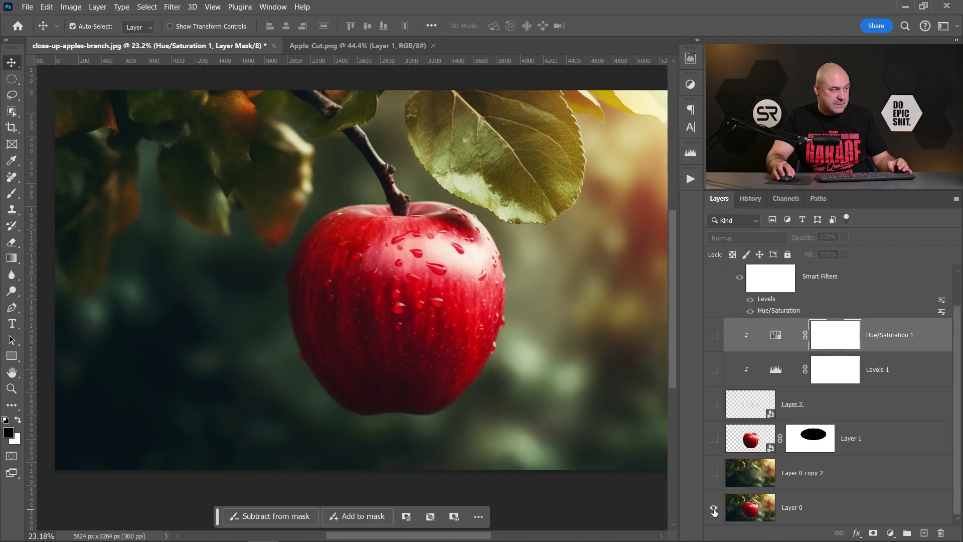
{"action": "left_click", "coordinate": [713, 509], "text": "alt"}
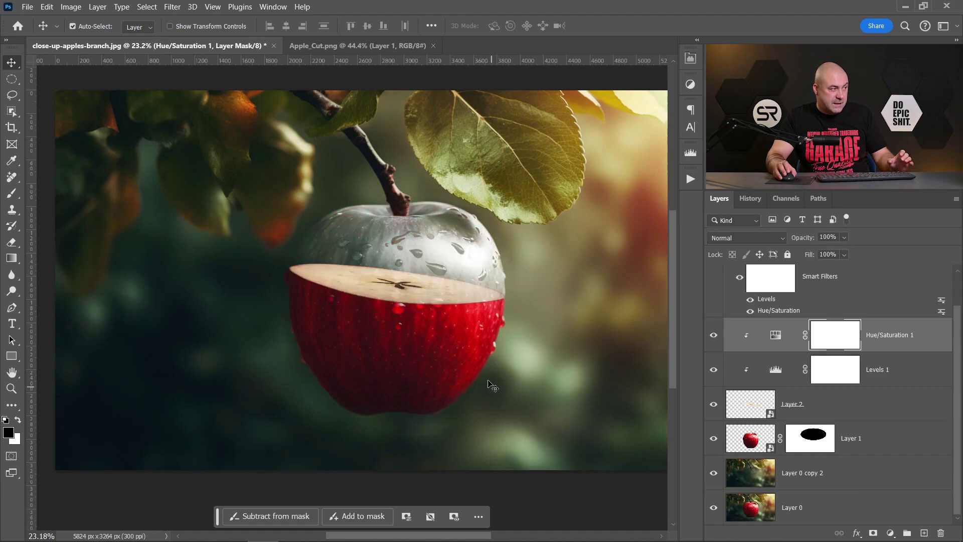
{"action": "scroll", "coordinate": [487, 384], "scroll_direction": "up", "scroll_amount": 5}
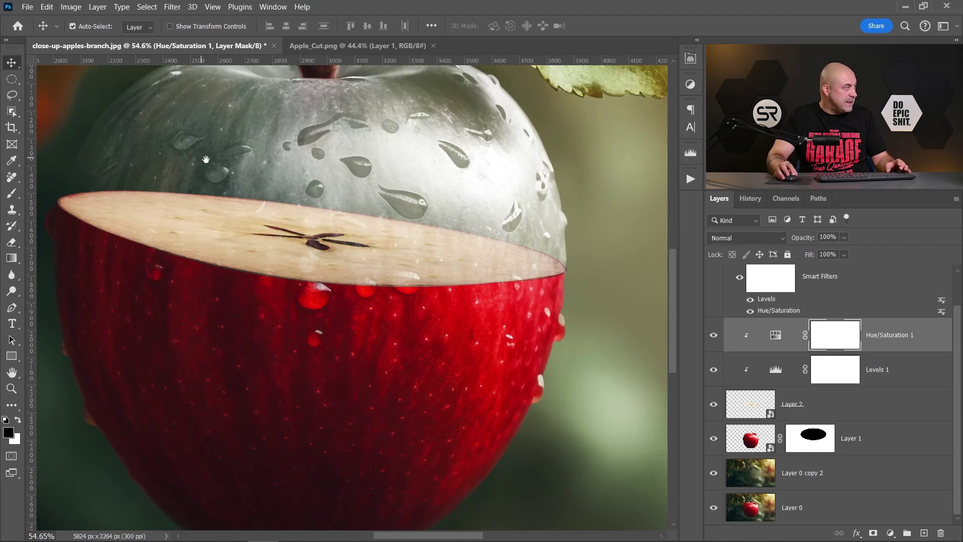
{"action": "left_click_drag", "start_coordinate": [176, 147], "coordinate": [224, 171]}
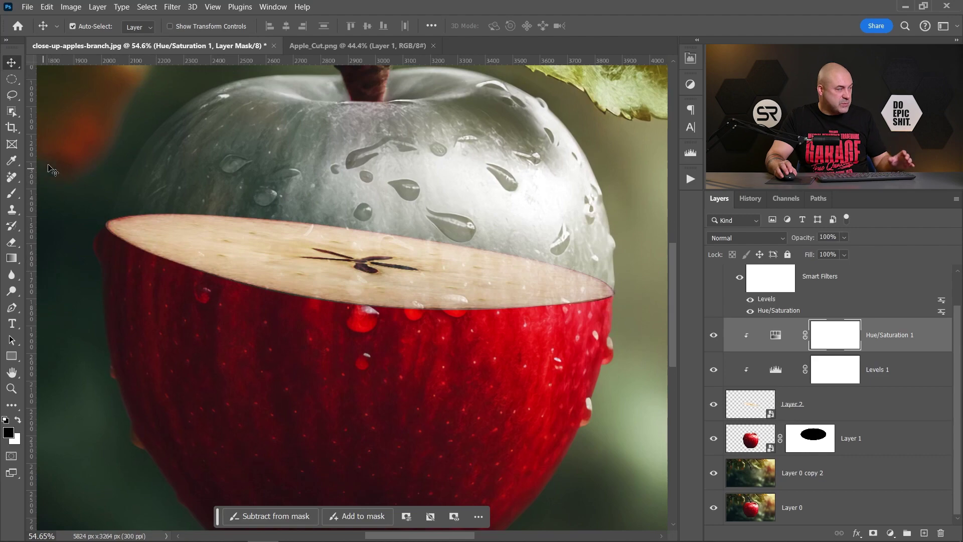
Pick the ist2_9379003-blue-water-splash.jpg tip from the Water Splash brush folder.
{"action": "key", "text": "b"}
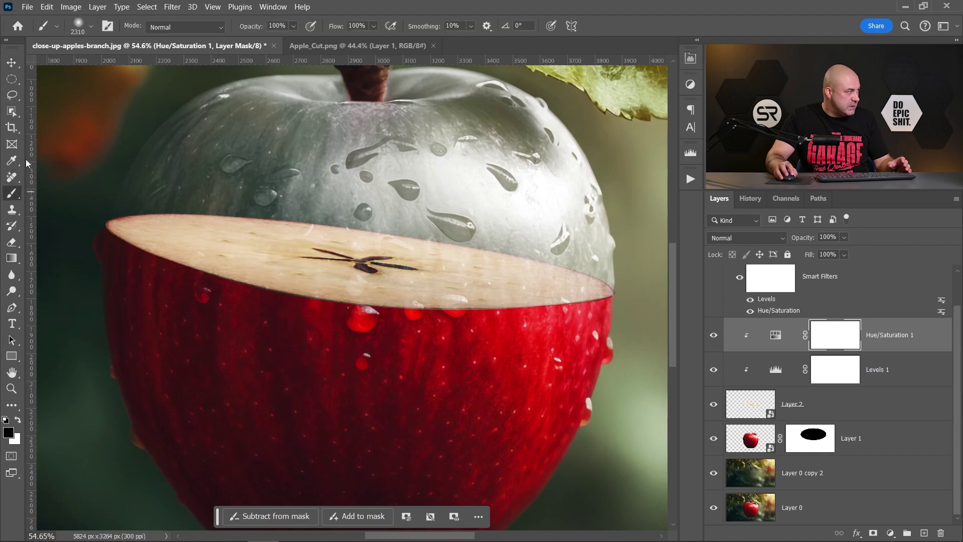
{"action": "left_click", "coordinate": [58, 27]}
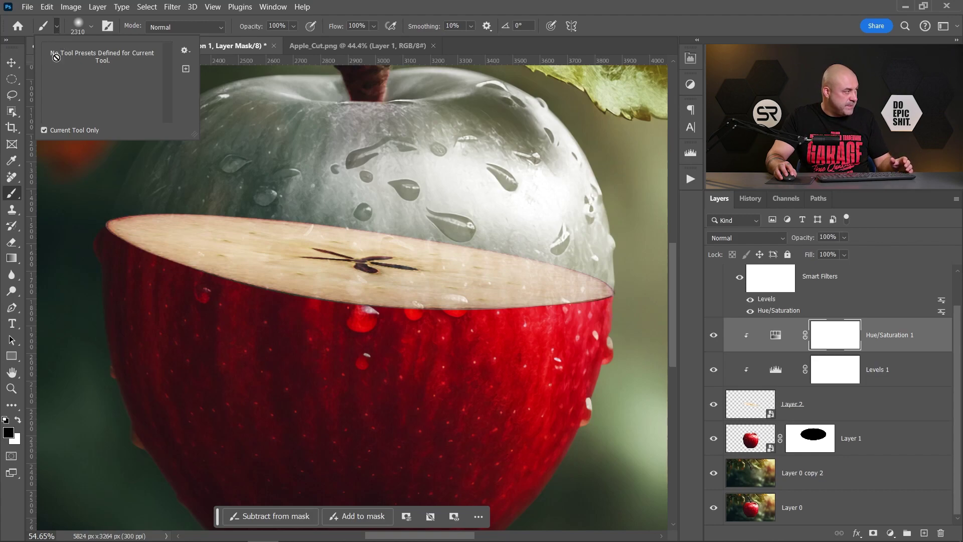
{"action": "left_click", "coordinate": [58, 27]}
{"action": "left_click", "coordinate": [91, 26]}
{"action": "scroll", "coordinate": [79, 198], "scroll_direction": "down", "scroll_amount": 3}
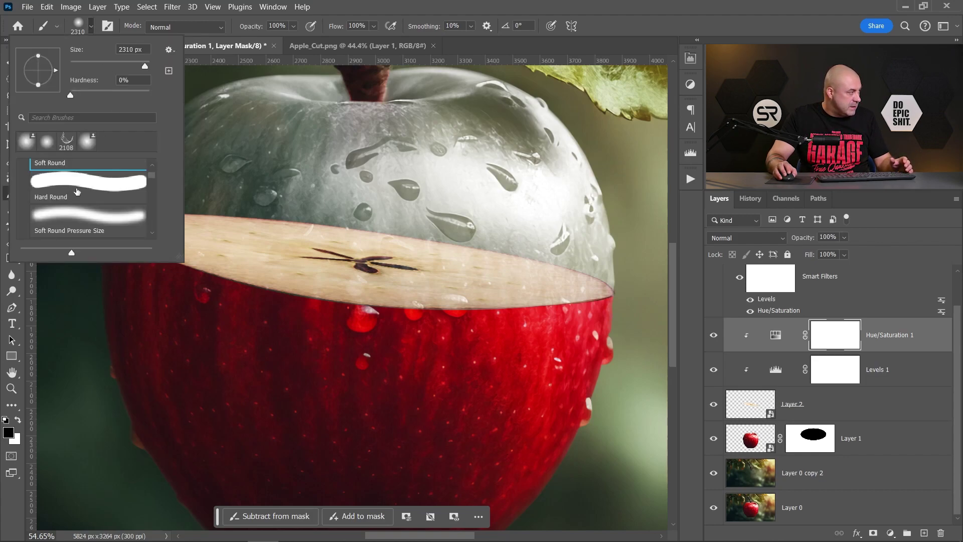
{"action": "scroll", "coordinate": [79, 198], "scroll_direction": "down", "scroll_amount": 5}
{"action": "left_click", "coordinate": [63, 190]}
{"action": "scroll", "coordinate": [63, 190], "scroll_direction": "up", "scroll_amount": 2}
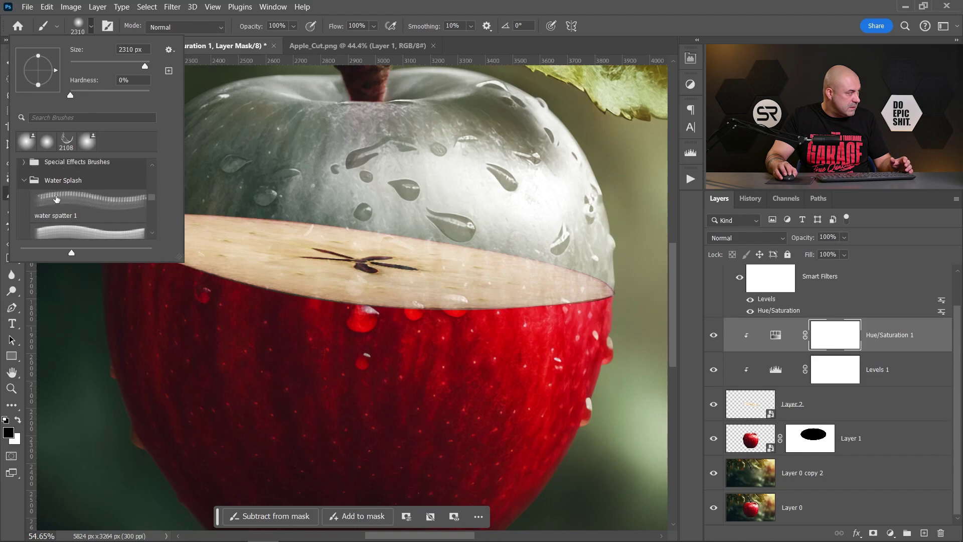
{"action": "scroll", "coordinate": [64, 195], "scroll_direction": "down", "scroll_amount": 5}
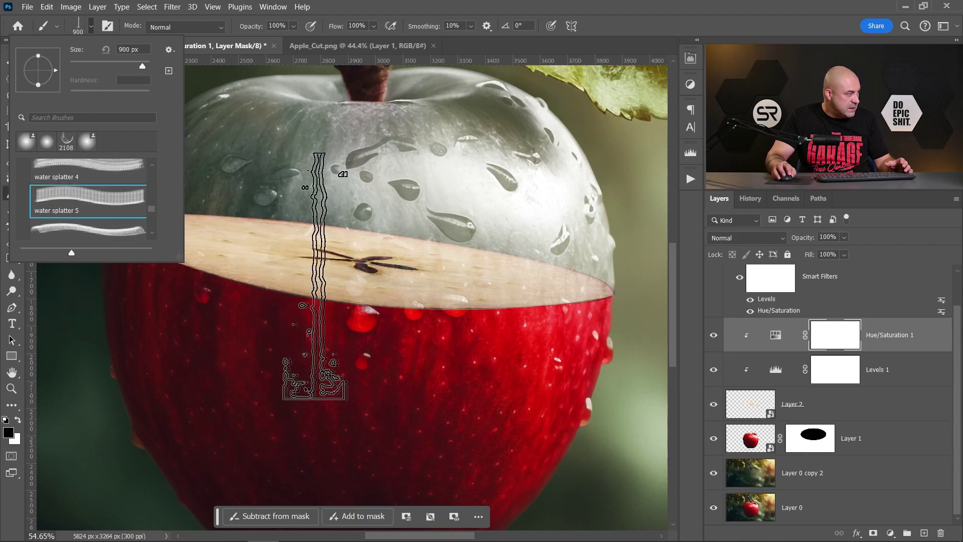
{"action": "scroll", "coordinate": [85, 211], "scroll_direction": "down", "scroll_amount": 1}
{"action": "left_click", "coordinate": [88, 216]}
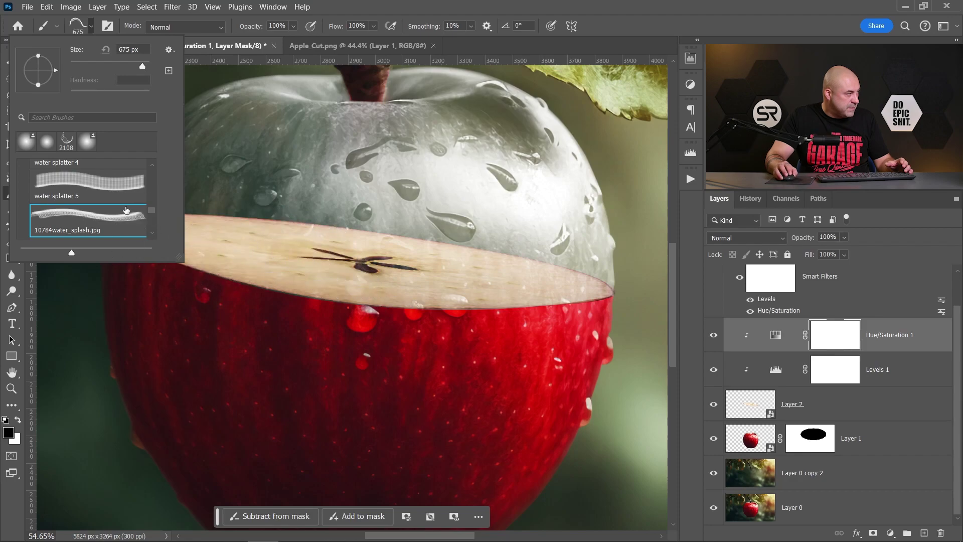
{"action": "scroll", "coordinate": [88, 211], "scroll_direction": "down", "scroll_amount": 1}
{"action": "left_click", "coordinate": [88, 224]}
{"action": "scroll", "coordinate": [88, 209], "scroll_direction": "down", "scroll_amount": 1}
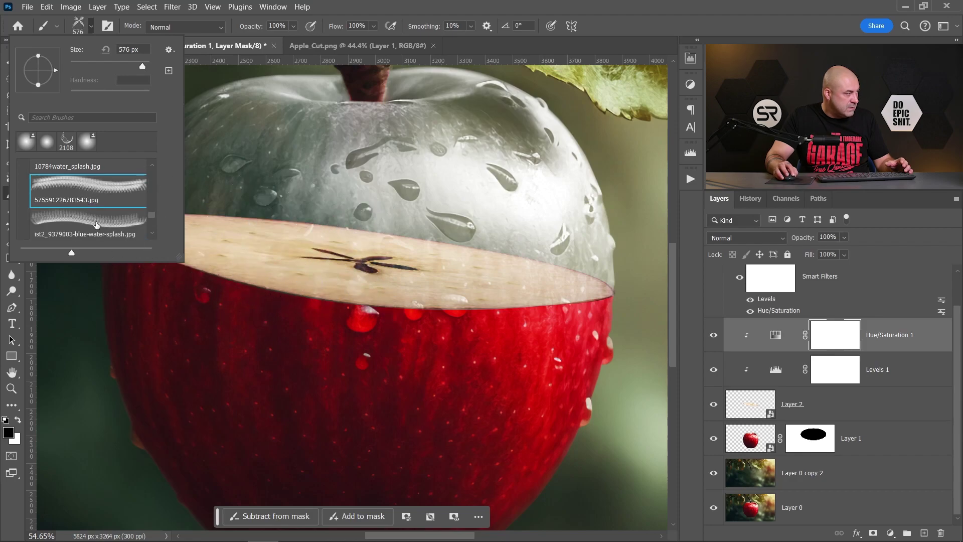
{"action": "left_click", "coordinate": [97, 224]}
{"action": "scroll", "coordinate": [371, 271], "scroll_direction": "down", "scroll_amount": 1}
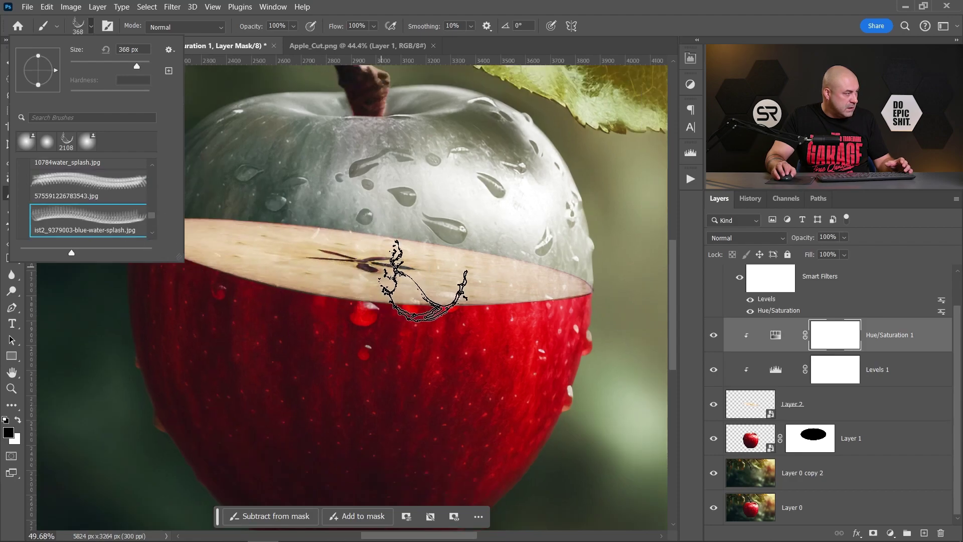
{"action": "key", "text": "Return"}
Enlarge the splash brush to 2104 px, make white the painting colour, and select Layer 1 copy.
{"action": "left_click_drag", "start_coordinate": [371, 266], "coordinate": [549, 285]}
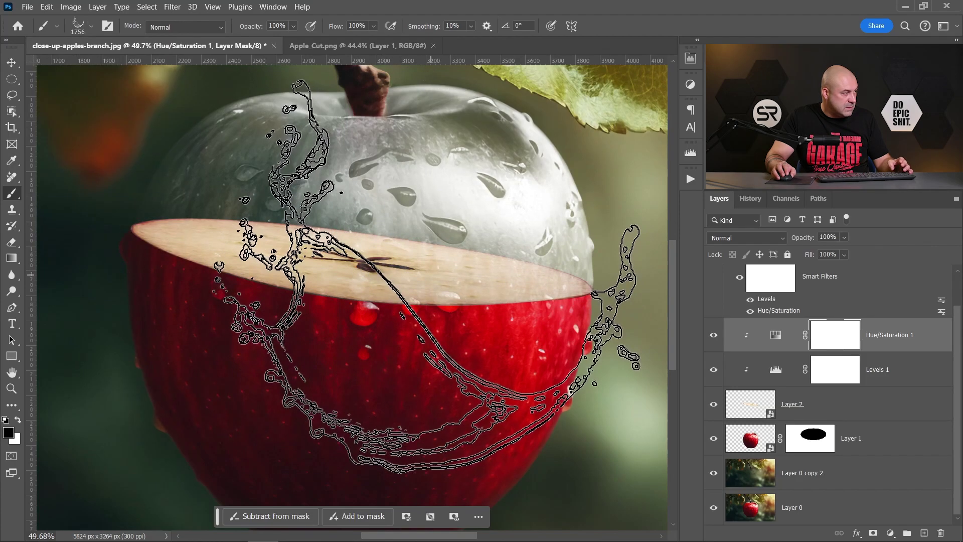
{"action": "scroll", "coordinate": [427, 276], "scroll_direction": "down", "scroll_amount": 5}
{"action": "left_click_drag", "start_coordinate": [386, 280], "coordinate": [521, 280]}
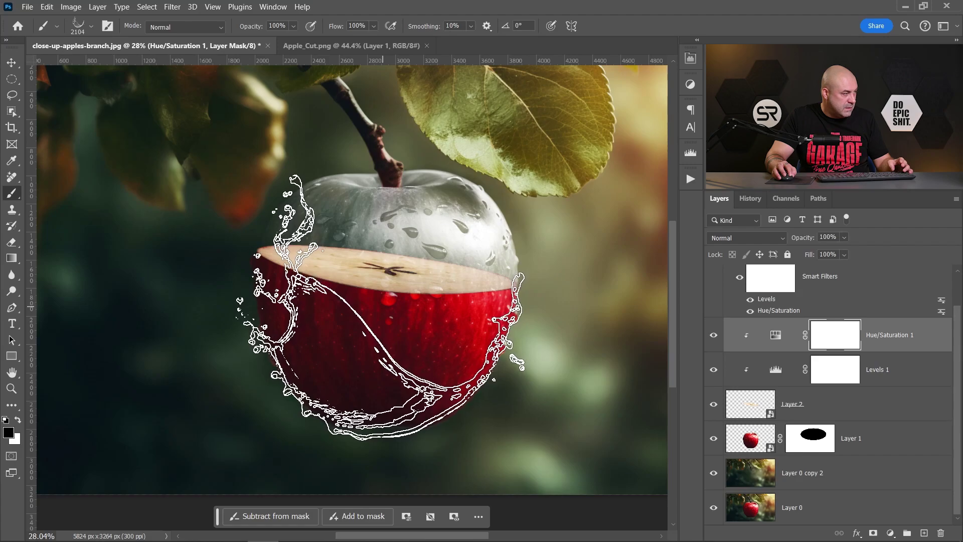
{"action": "key", "text": "x"}
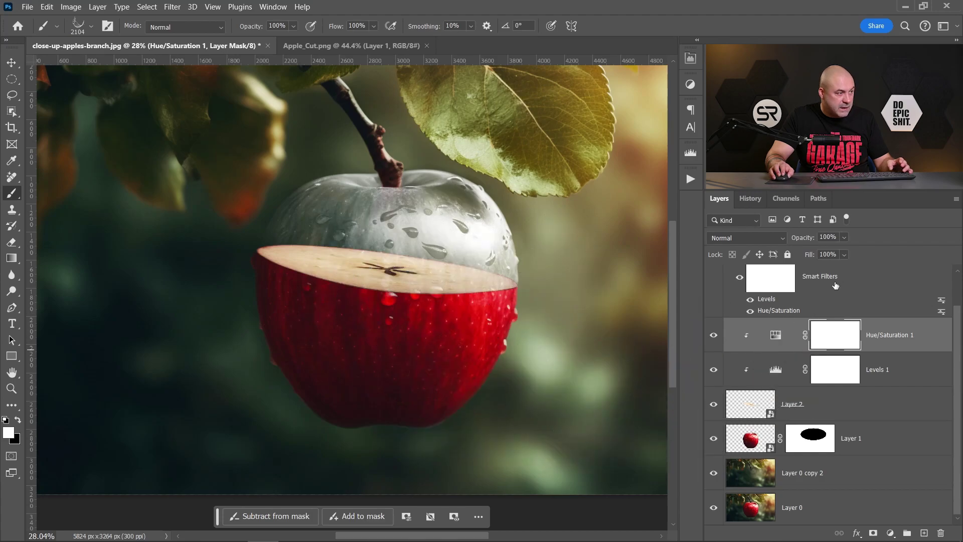
{"action": "scroll", "coordinate": [834, 284], "scroll_direction": "up", "scroll_amount": 1}
{"action": "key", "text": "alt+bracketright"}
Add a new Layer 3 and stamp the white splash brush once over the apple.
{"action": "left_click", "coordinate": [921, 533]}
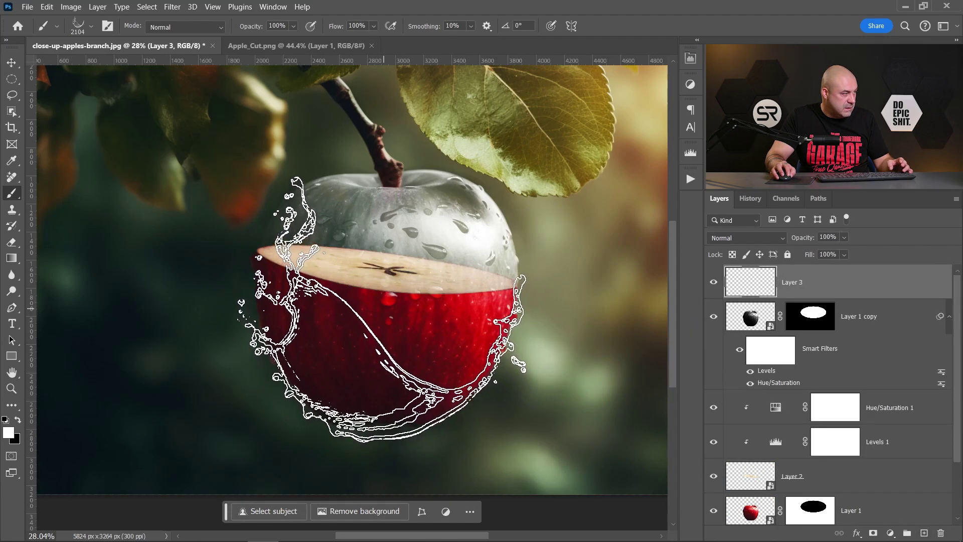
{"action": "left_click", "coordinate": [382, 311]}
{"action": "scroll", "coordinate": [321, 406], "scroll_direction": "down", "scroll_amount": 2}
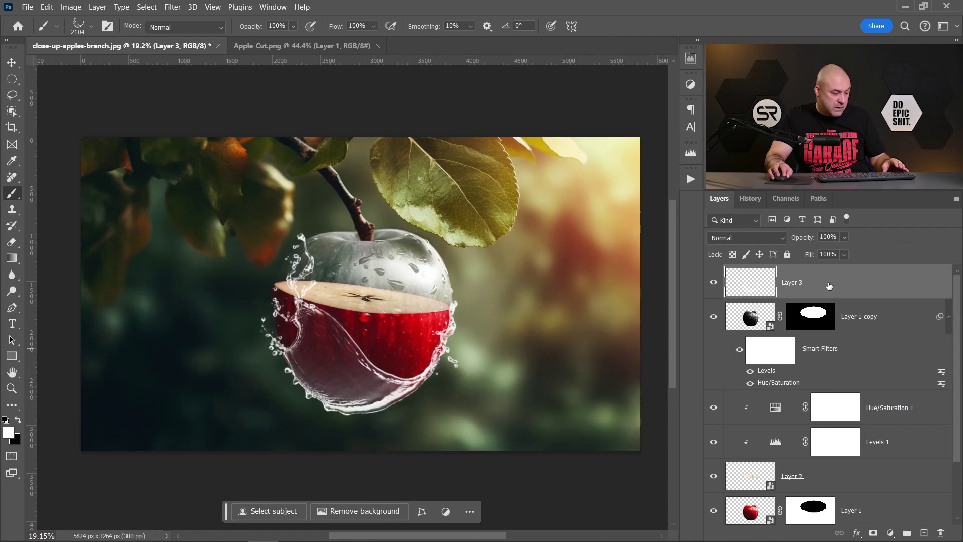
Flip the water splash horizontally and rotate it to about 87.5°.
{"action": "key", "text": "ctrl+t"}
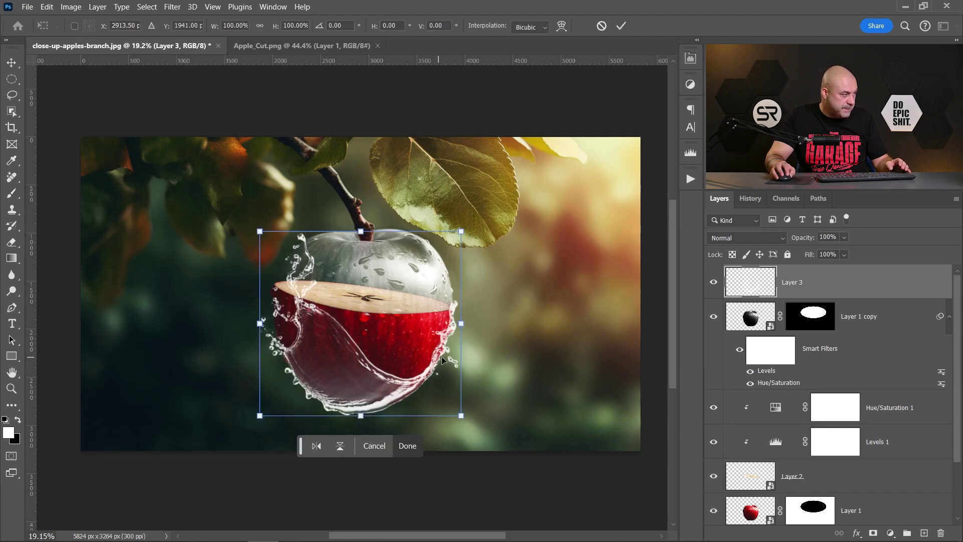
{"action": "right_click", "coordinate": [367, 350]}
{"action": "left_click", "coordinate": [426, 330]}
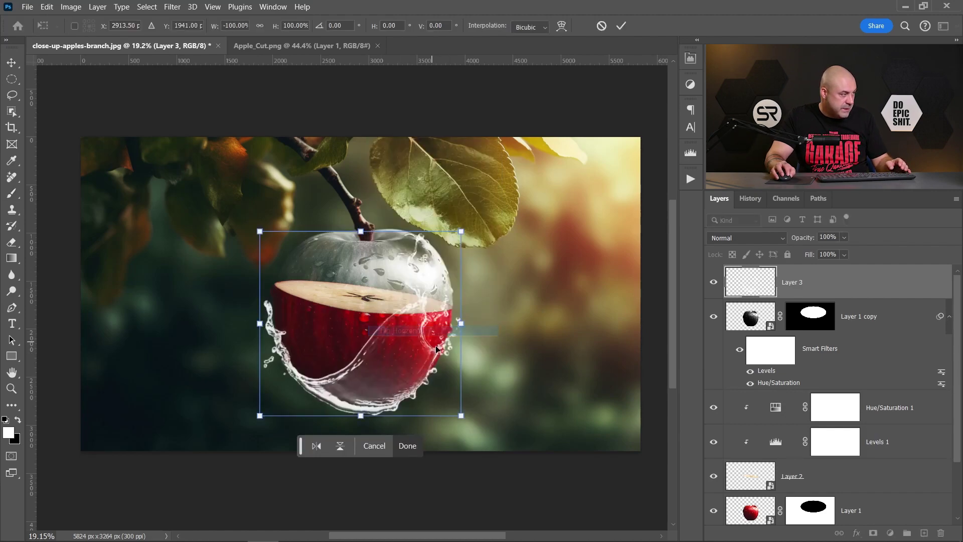
{"action": "left_click_drag", "start_coordinate": [479, 425], "coordinate": [519, 221]}
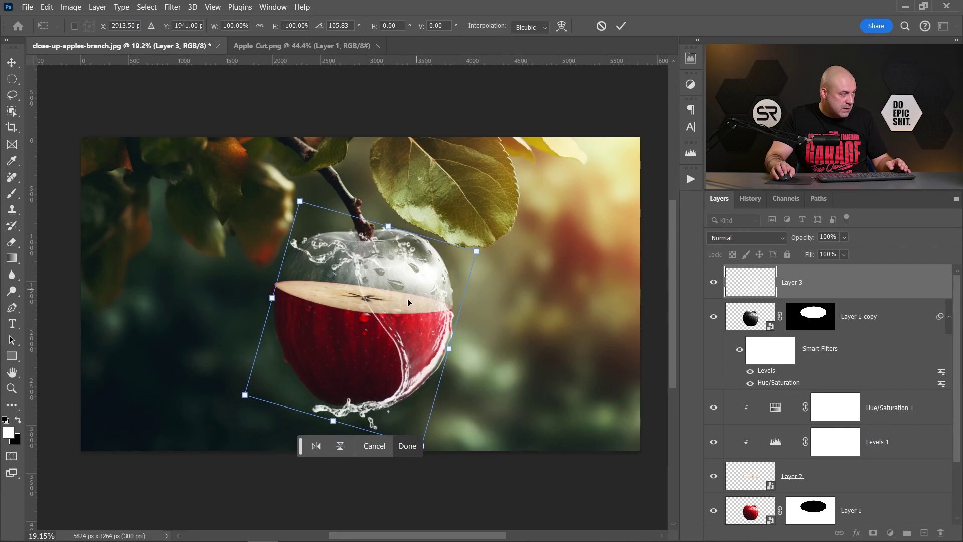
{"action": "scroll", "coordinate": [393, 296], "scroll_direction": "up", "scroll_amount": 3}
{"action": "left_click_drag", "start_coordinate": [539, 352], "coordinate": [501, 381]}
{"action": "left_click_drag", "start_coordinate": [426, 321], "coordinate": [530, 350]}
{"action": "left_click_drag", "start_coordinate": [401, 365], "coordinate": [429, 393]}
{"action": "scroll", "coordinate": [404, 361], "scroll_direction": "up", "scroll_amount": 2}
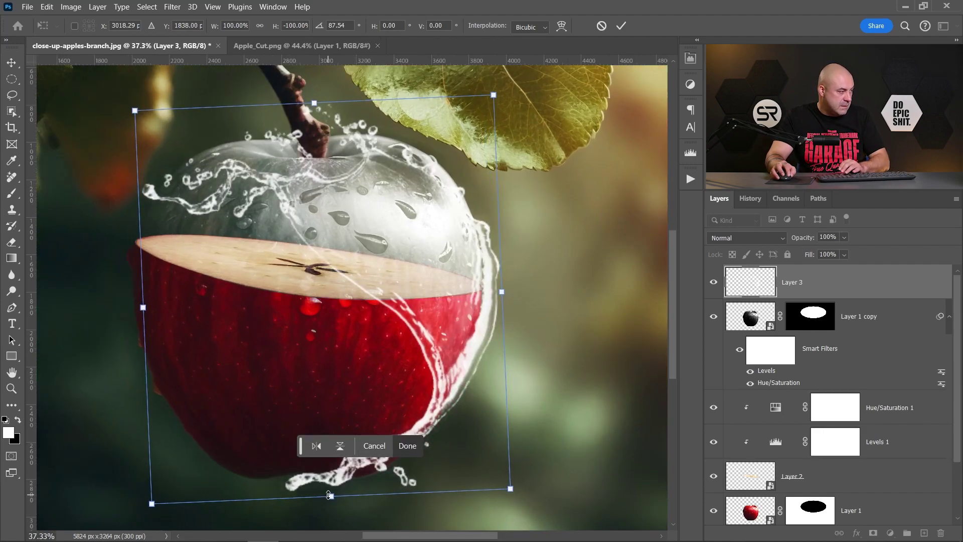
Stretch the splash to 102.8% width, nudge it left onto the apple, and apply.
{"action": "left_click_drag", "start_coordinate": [329, 495], "coordinate": [331, 508]}
{"action": "left_click_drag", "start_coordinate": [354, 400], "coordinate": [344, 399]}
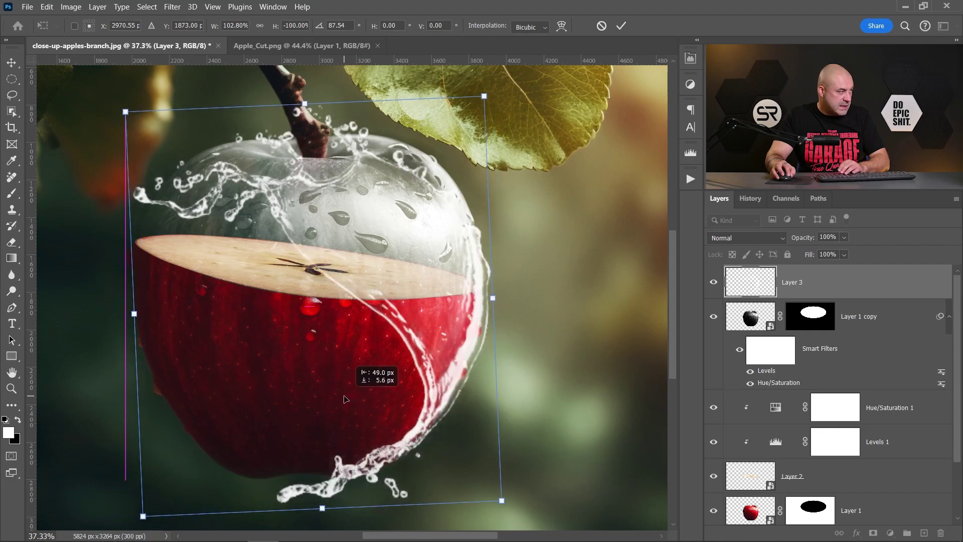
{"action": "scroll", "coordinate": [344, 399], "scroll_direction": "down", "scroll_amount": 2}
{"action": "scroll", "coordinate": [350, 393], "scroll_direction": "down", "scroll_amount": 1}
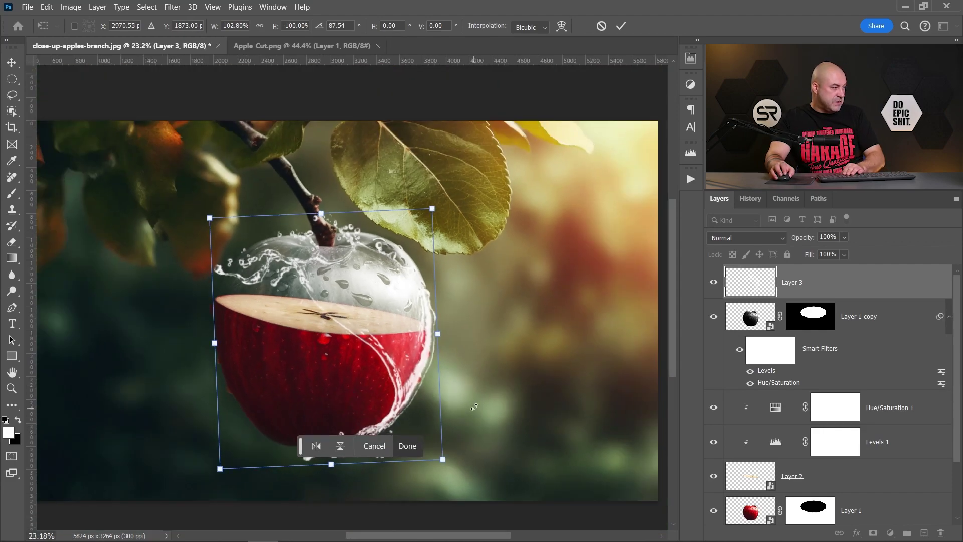
{"action": "key", "text": "Return"}
{"action": "key", "text": "b"}
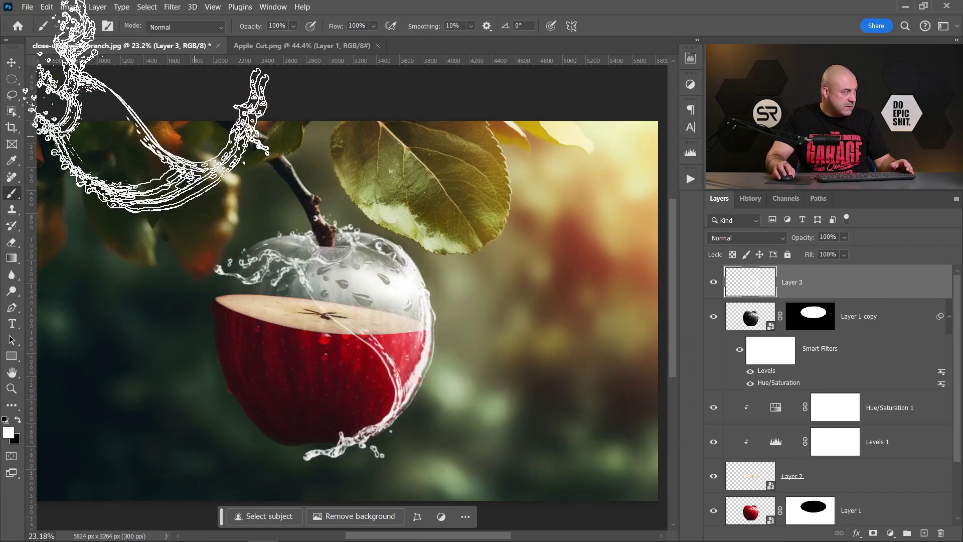
Replace the splash brush with the plain Soft Round brush preset.
{"action": "left_click", "coordinate": [90, 26]}
{"action": "scroll", "coordinate": [337, 297], "scroll_direction": "up", "scroll_amount": 2}
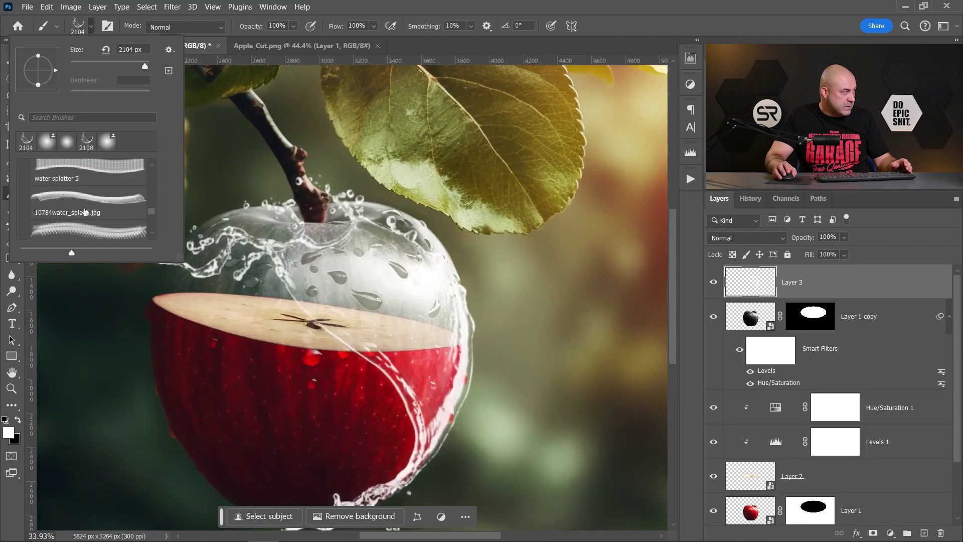
{"action": "scroll", "coordinate": [144, 221], "scroll_direction": "down", "scroll_amount": 2}
{"action": "left_click_drag", "start_coordinate": [155, 209], "coordinate": [152, 165]}
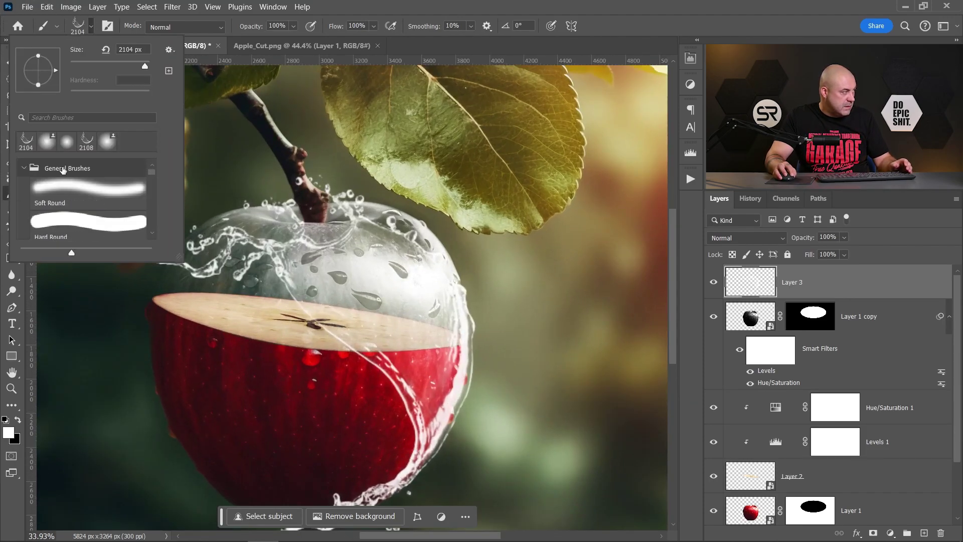
{"action": "left_click", "coordinate": [97, 30]}
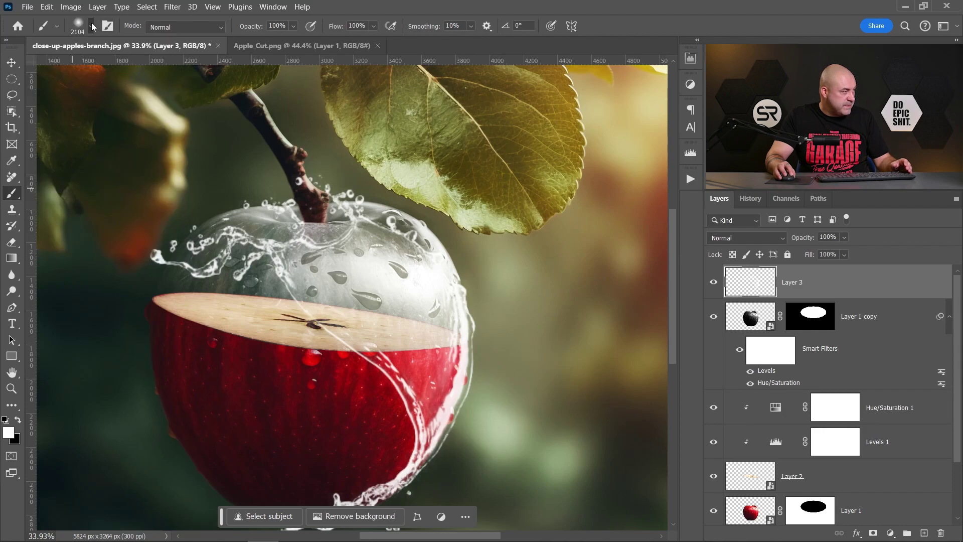
{"action": "scroll", "coordinate": [301, 301], "scroll_direction": "down", "scroll_amount": 3}
{"action": "scroll", "coordinate": [323, 312], "scroll_direction": "up", "scroll_amount": 2}
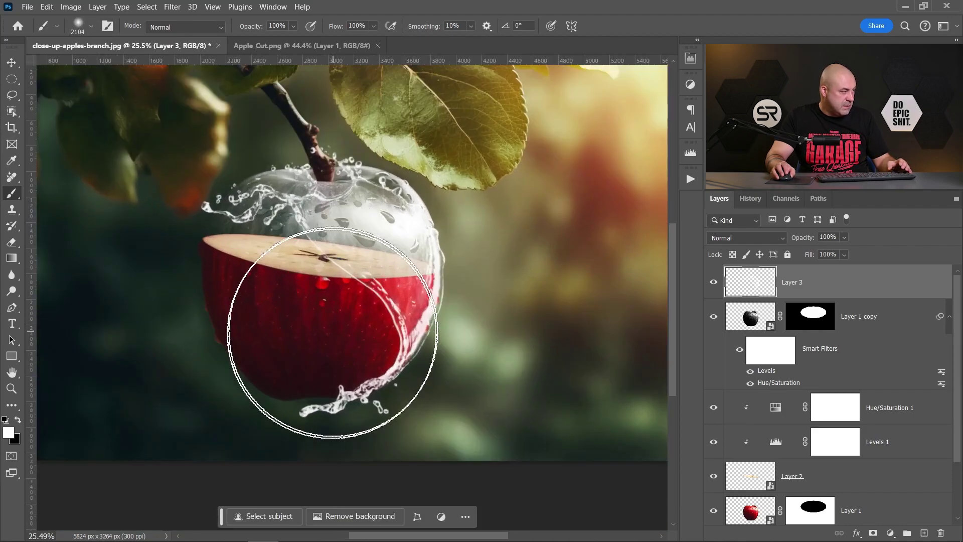
{"action": "scroll", "coordinate": [290, 345], "scroll_direction": "up", "scroll_amount": 2}
{"action": "scroll", "coordinate": [296, 386], "scroll_direction": "up", "scroll_amount": 1}
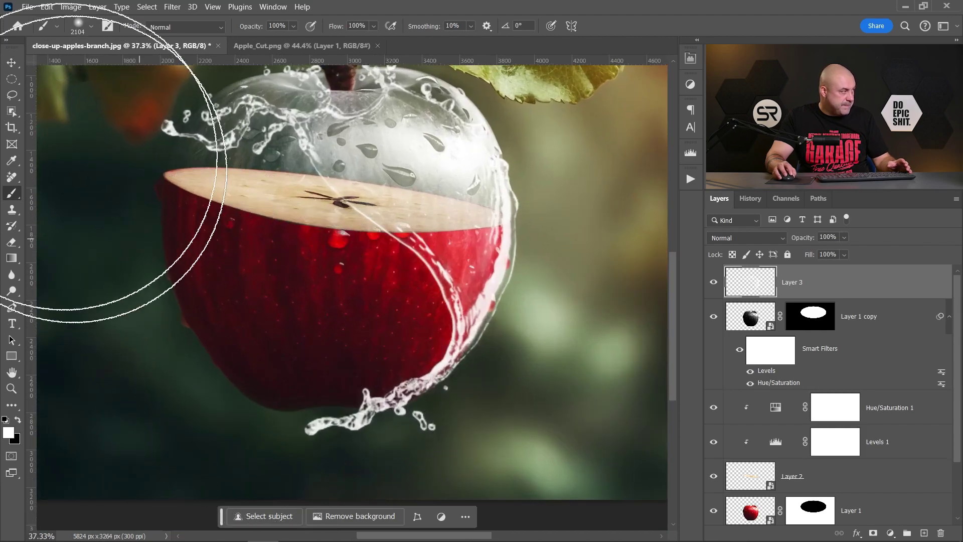
Switch to the Move tool.
{"action": "left_click", "coordinate": [11, 62]}
{"action": "scroll", "coordinate": [345, 351], "scroll_direction": "up", "scroll_amount": 3}
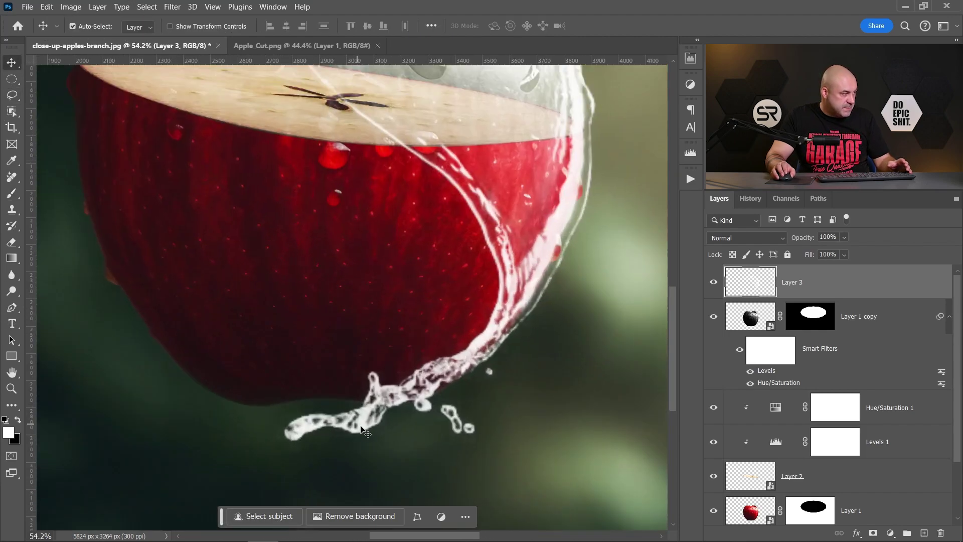
{"action": "scroll", "coordinate": [408, 478], "scroll_direction": "down", "scroll_amount": 2}
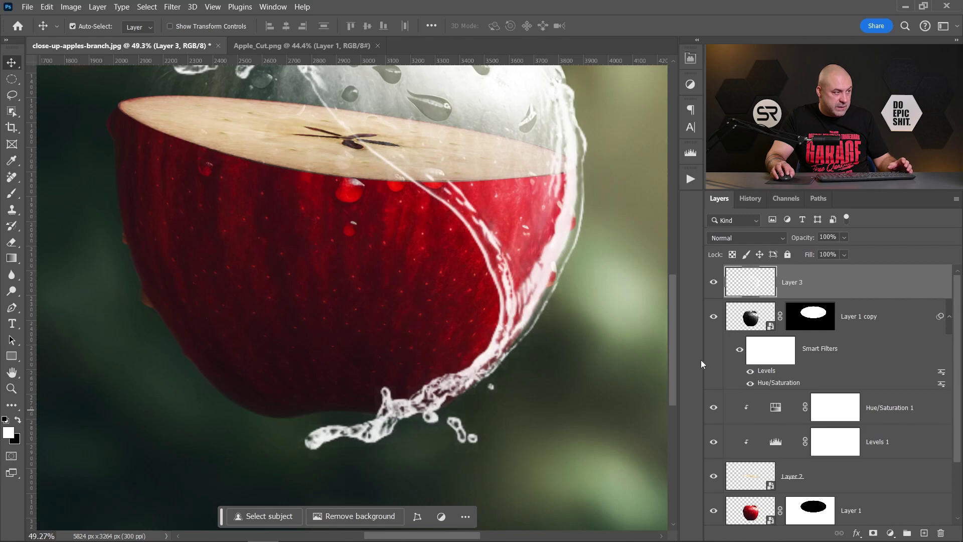
Add a Levels adjustment clipped to Layer 3 with output white lowered to 177.
{"action": "left_click", "coordinate": [890, 533]}
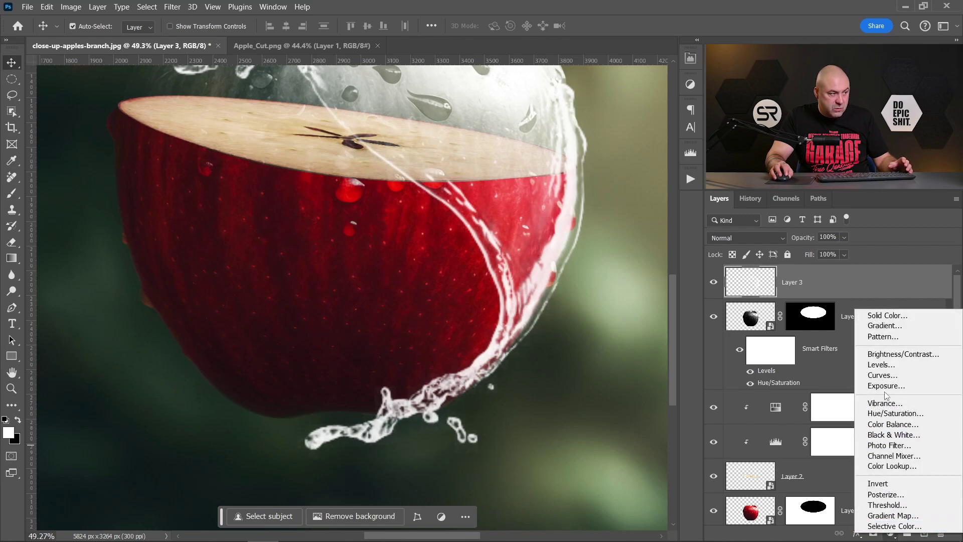
{"action": "left_click", "coordinate": [891, 366]}
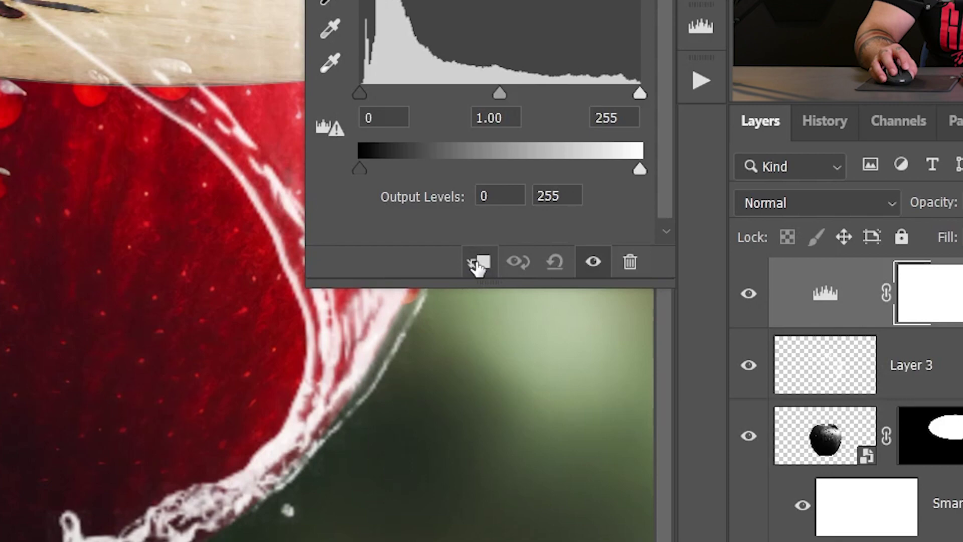
{"action": "left_click", "coordinate": [478, 263]}
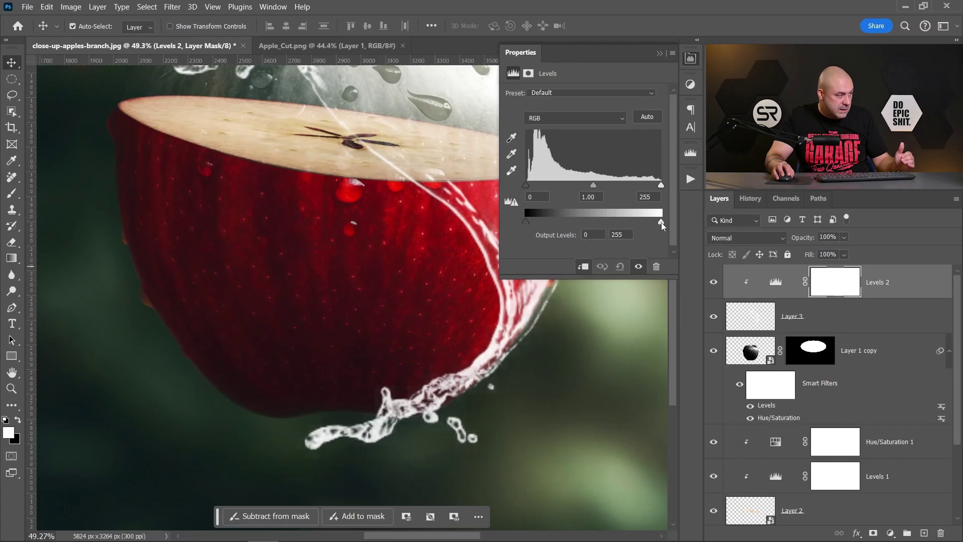
{"action": "left_click_drag", "start_coordinate": [661, 226], "coordinate": [630, 225]}
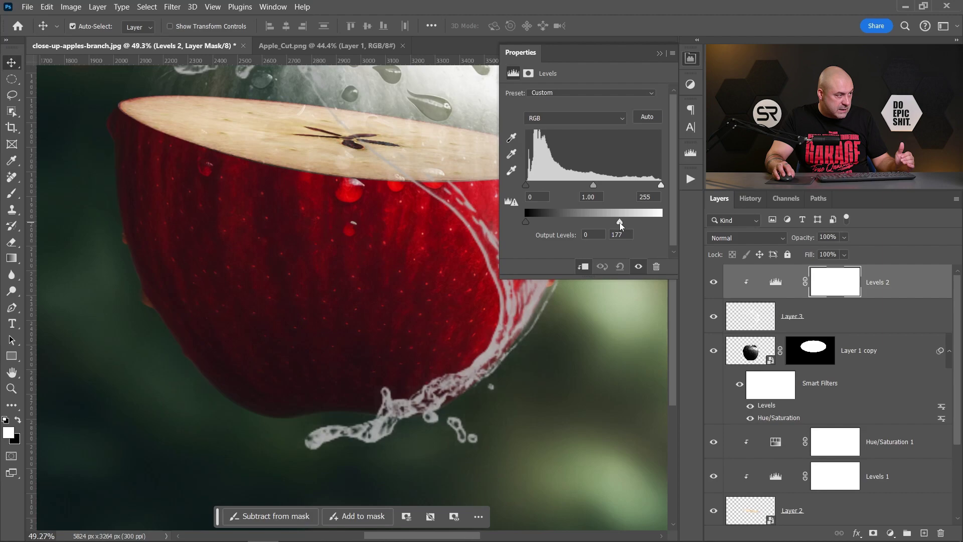
{"action": "left_click", "coordinate": [691, 60]}
{"action": "scroll", "coordinate": [184, 407], "scroll_direction": "down", "scroll_amount": 3}
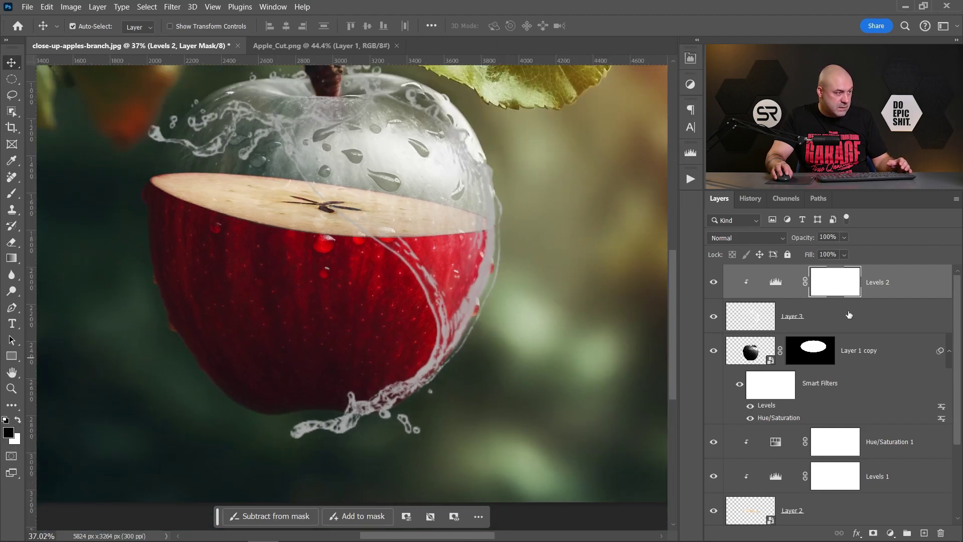
Enlarge the soft brush to about 1989 px for masking the top of the splash.
{"action": "scroll", "coordinate": [465, 328], "scroll_direction": "down", "scroll_amount": 1}
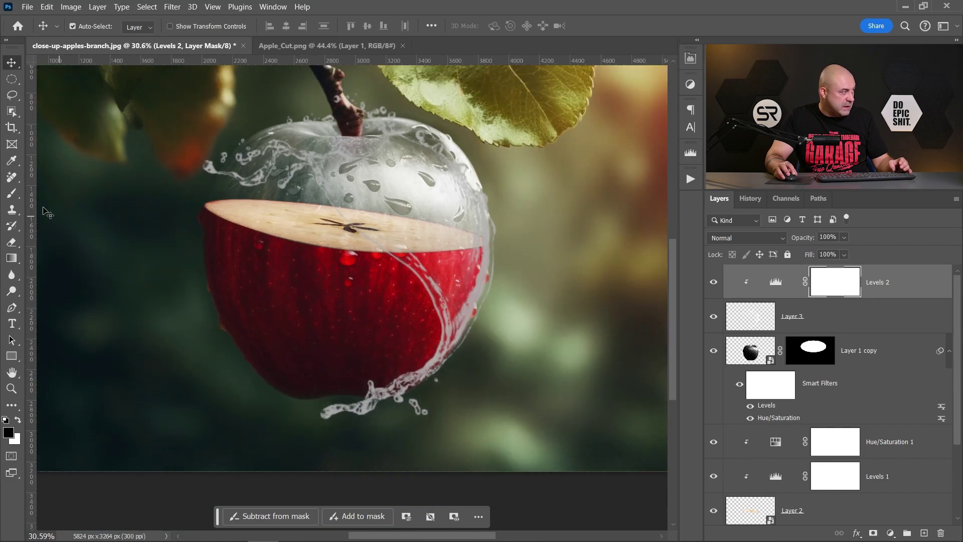
{"action": "key", "text": "b"}
{"action": "mouse_move", "coordinate": [429, 191]}
{"action": "left_mouse_down"}
{"action": "mouse_move", "coordinate": [450, 186]}
{"action": "mouse_move", "coordinate": [426, 185]}
{"action": "mouse_move", "coordinate": [460, 169]}
{"action": "mouse_move", "coordinate": [416, 163]}
{"action": "mouse_move", "coordinate": [504, 184]}
{"action": "mouse_move", "coordinate": [292, 156]}
{"action": "mouse_move", "coordinate": [355, 153]}
{"action": "mouse_move", "coordinate": [466, 178]}
{"action": "mouse_move", "coordinate": [525, 269]}
{"action": "mouse_move", "coordinate": [496, 195]}
{"action": "mouse_move", "coordinate": [423, 141]}
{"action": "mouse_move", "coordinate": [323, 132]}
{"action": "mouse_move", "coordinate": [476, 179]}
{"action": "mouse_move", "coordinate": [509, 242]}
{"action": "mouse_move", "coordinate": [523, 245]}
{"action": "mouse_move", "coordinate": [435, 173]}
{"action": "mouse_move", "coordinate": [271, 154]}
{"action": "mouse_move", "coordinate": [290, 145]}
{"action": "mouse_move", "coordinate": [494, 174]}
{"action": "mouse_move", "coordinate": [533, 284]}
{"action": "mouse_move", "coordinate": [414, 135]}
{"action": "left_mouse_up"}
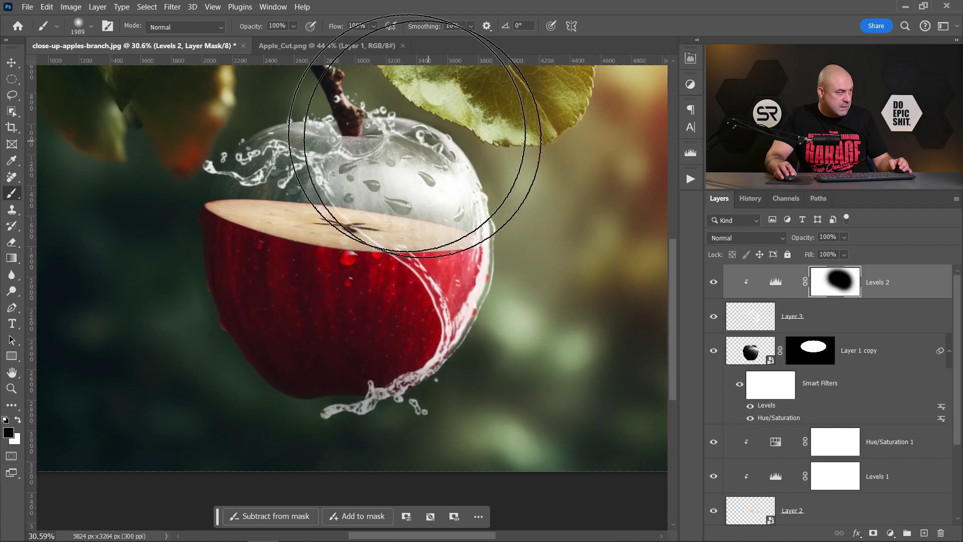
{"action": "scroll", "coordinate": [554, 291], "scroll_direction": "down", "scroll_amount": 1}
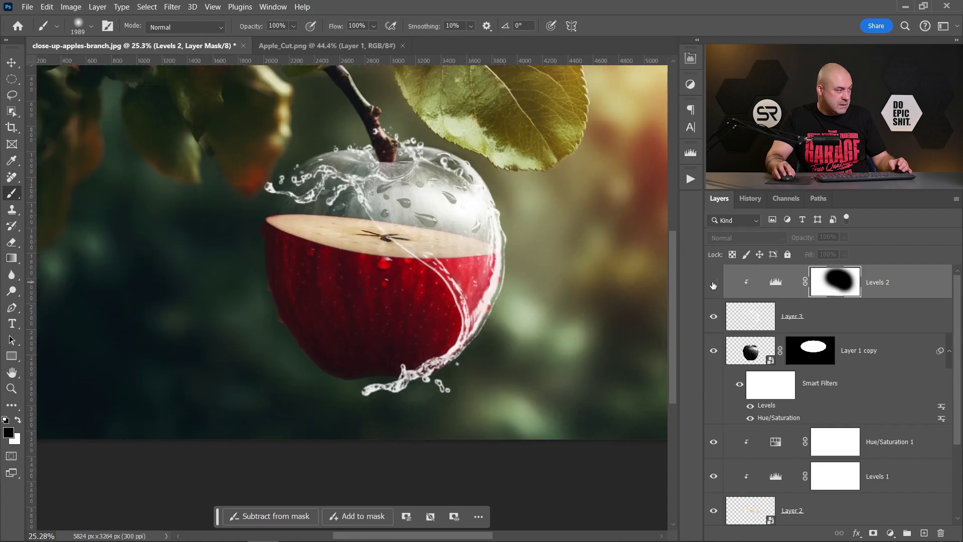
{"action": "scroll", "coordinate": [367, 419], "scroll_direction": "up", "scroll_amount": 5}
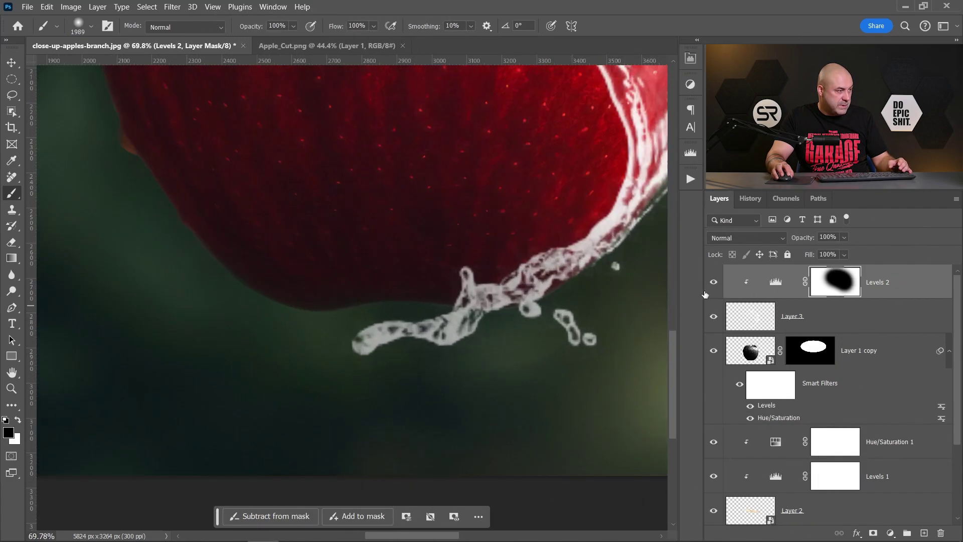
Toggle Levels 2 off and on twice to compare the splash darkening.
{"action": "left_click", "coordinate": [710, 281]}
{"action": "left_click", "coordinate": [710, 281]}
{"action": "left_click", "coordinate": [710, 281]}
{"action": "left_click", "coordinate": [710, 281]}
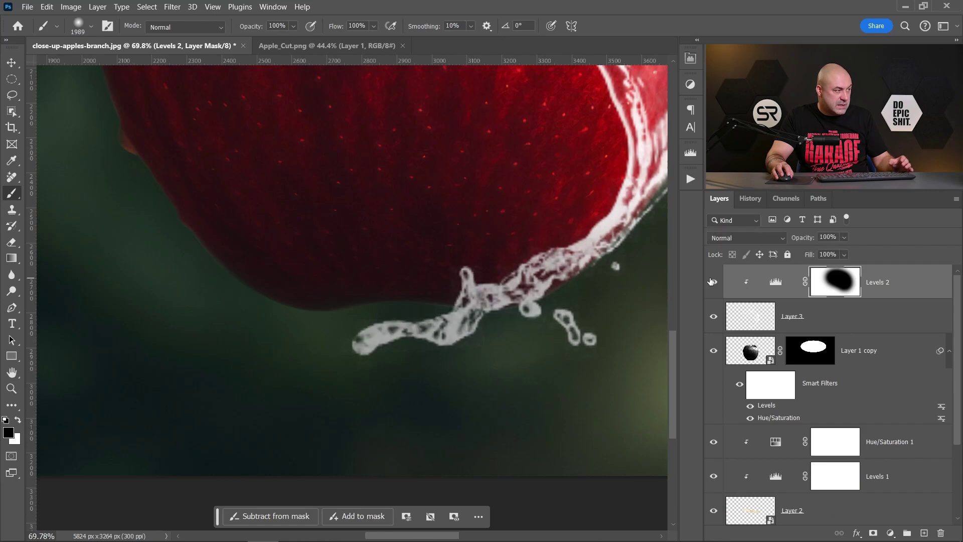
{"action": "scroll", "coordinate": [408, 346], "scroll_direction": "down", "scroll_amount": 4}
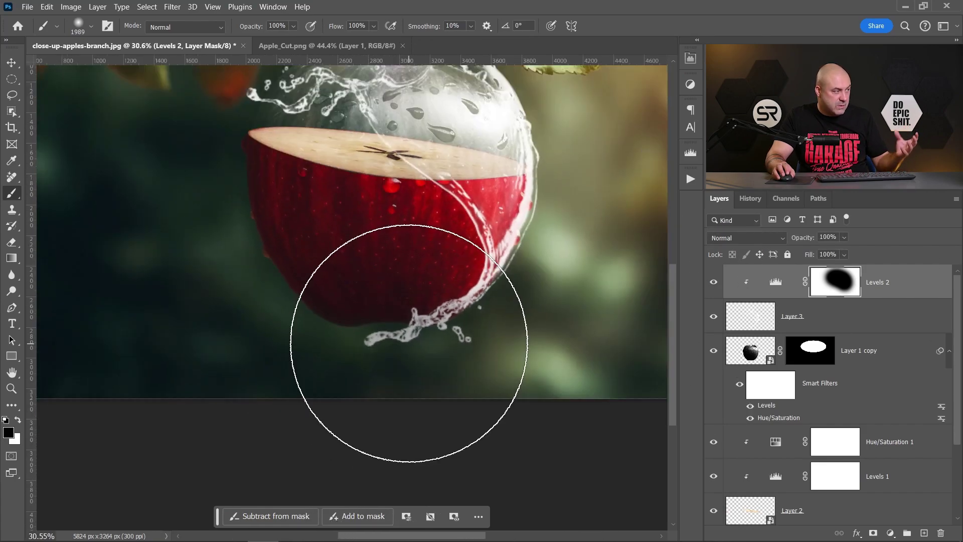
{"action": "scroll", "coordinate": [409, 342], "scroll_direction": "down", "scroll_amount": 3}
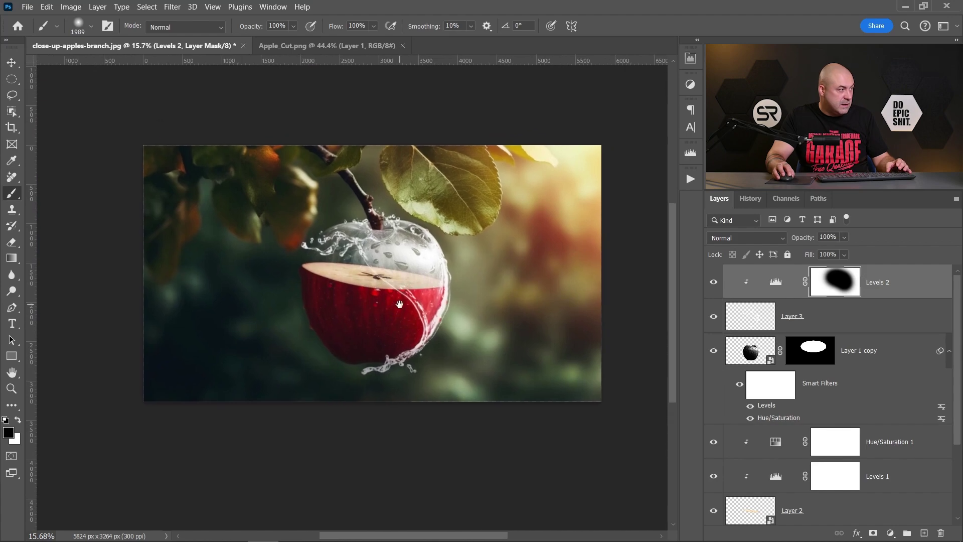
{"action": "scroll", "coordinate": [728, 464], "scroll_direction": "down", "scroll_amount": 2}
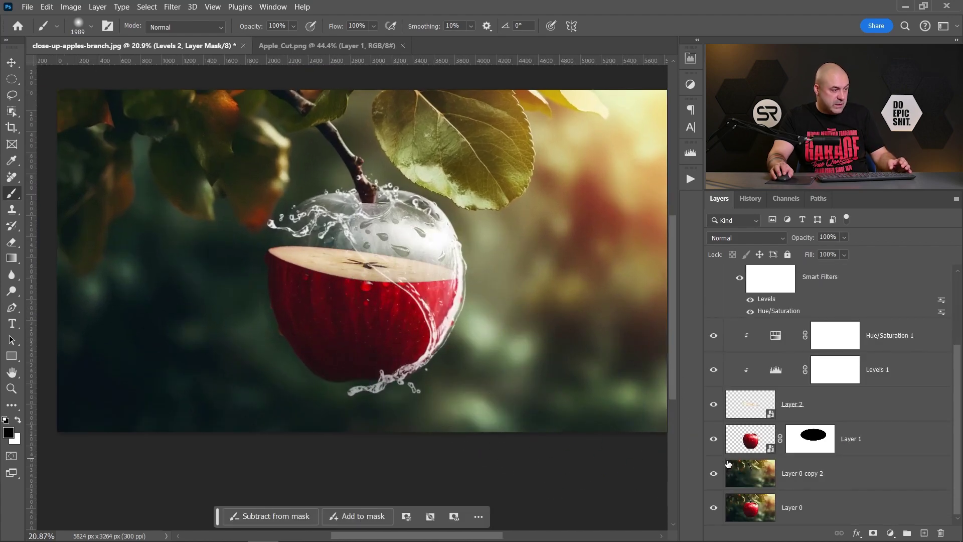
{"action": "left_click", "coordinate": [713, 508], "text": "alt"}
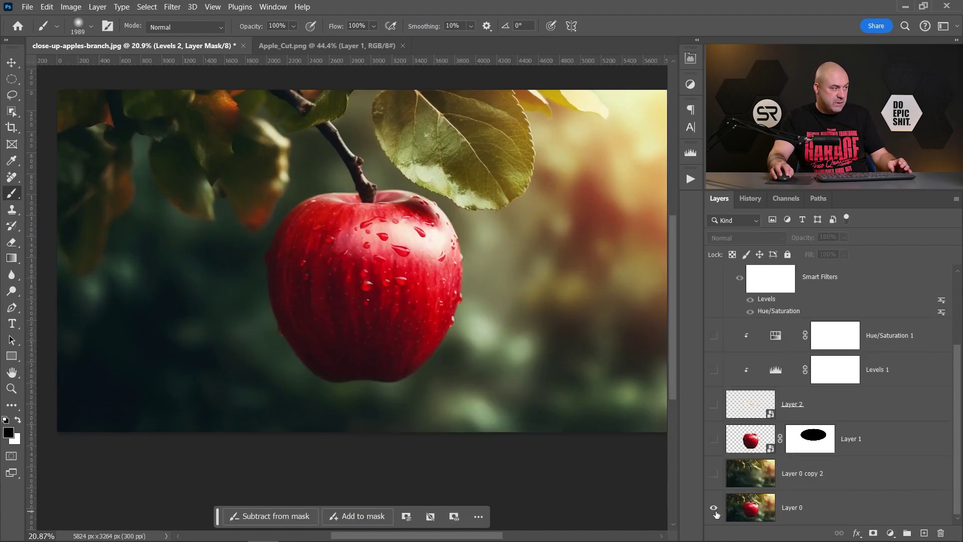
{"action": "left_click", "coordinate": [713, 508], "text": "alt"}
{"action": "scroll", "coordinate": [429, 408], "scroll_direction": "up", "scroll_amount": 2}
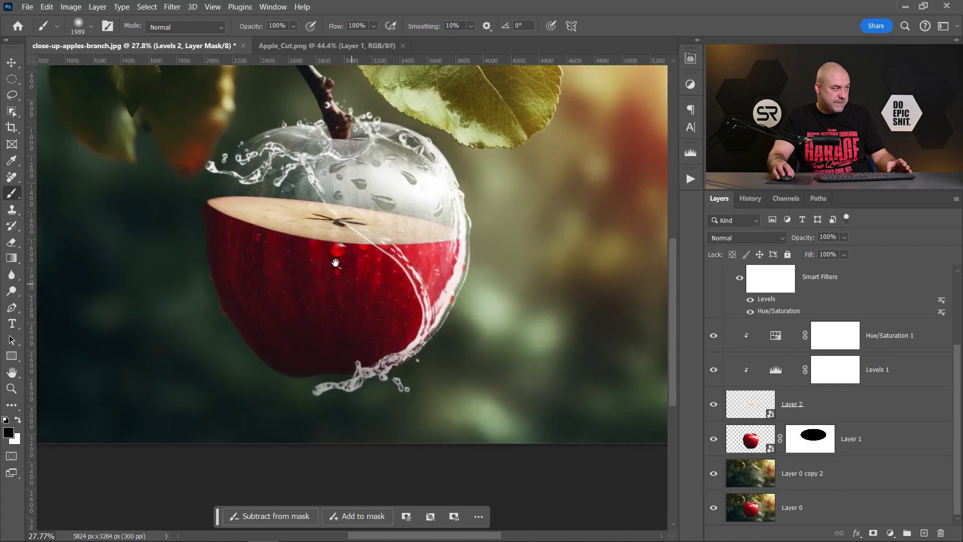
{"action": "left_click_drag", "start_coordinate": [336, 262], "coordinate": [362, 315]}
{"action": "scroll", "coordinate": [366, 321], "scroll_direction": "up", "scroll_amount": 1}
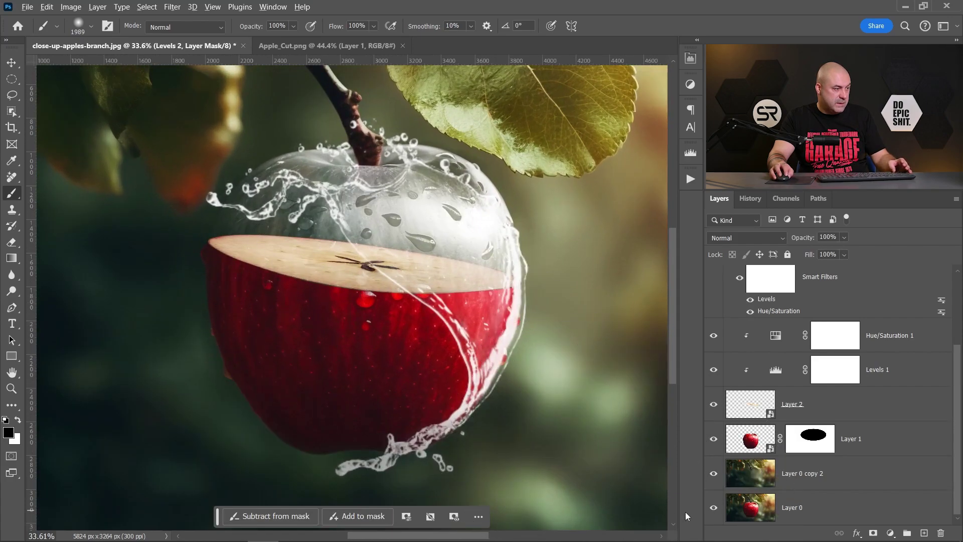
{"action": "left_click", "coordinate": [713, 508], "text": "alt"}
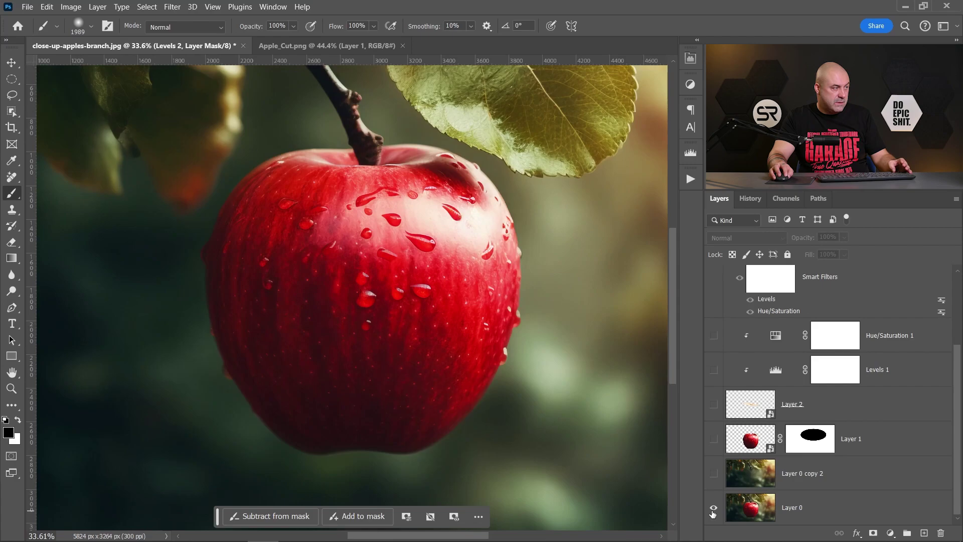
{"action": "left_click", "coordinate": [713, 510], "text": "alt"}
{"action": "scroll", "coordinate": [441, 386], "scroll_direction": "down", "scroll_amount": 5}
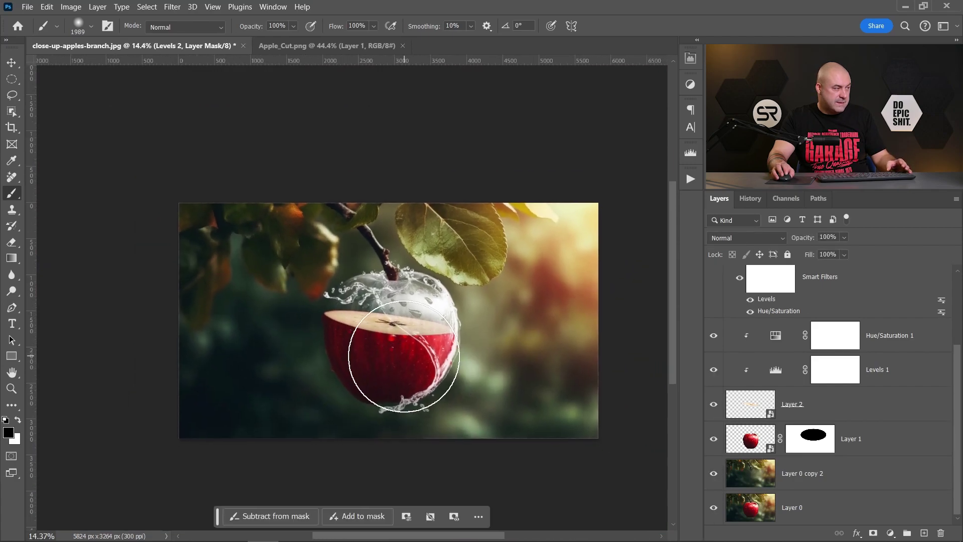